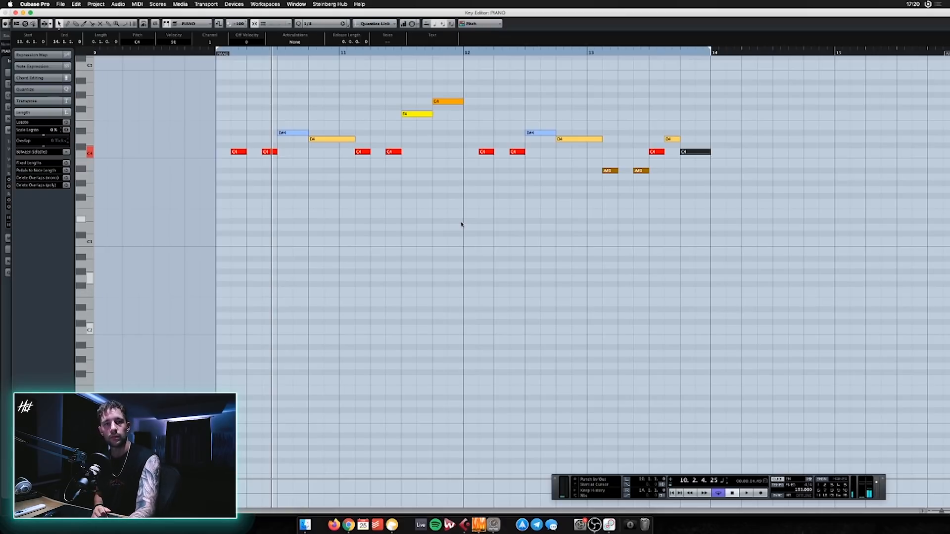
# - Record a two-note bass chord part beneath the melody in the looped bars 10 to 13
pyautogui.press('space')
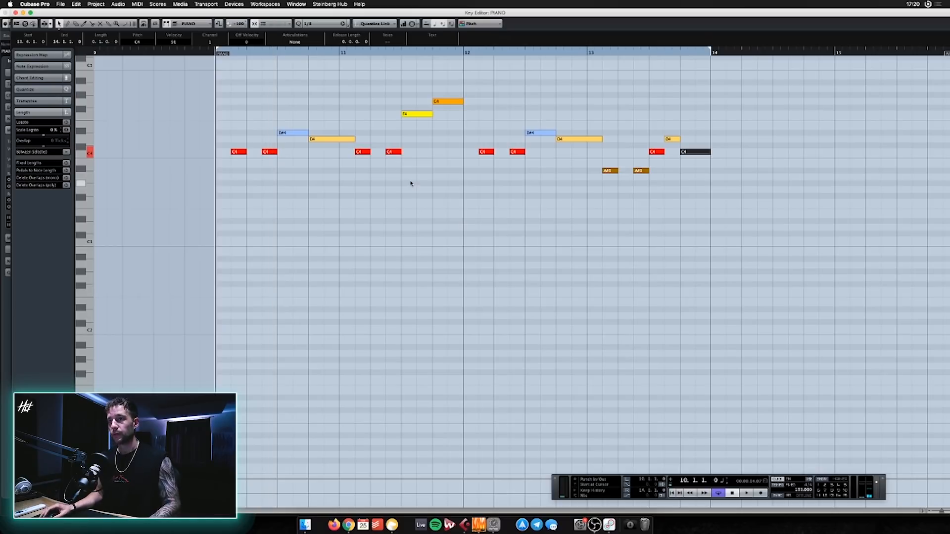
pyautogui.press('KP_Multiply')
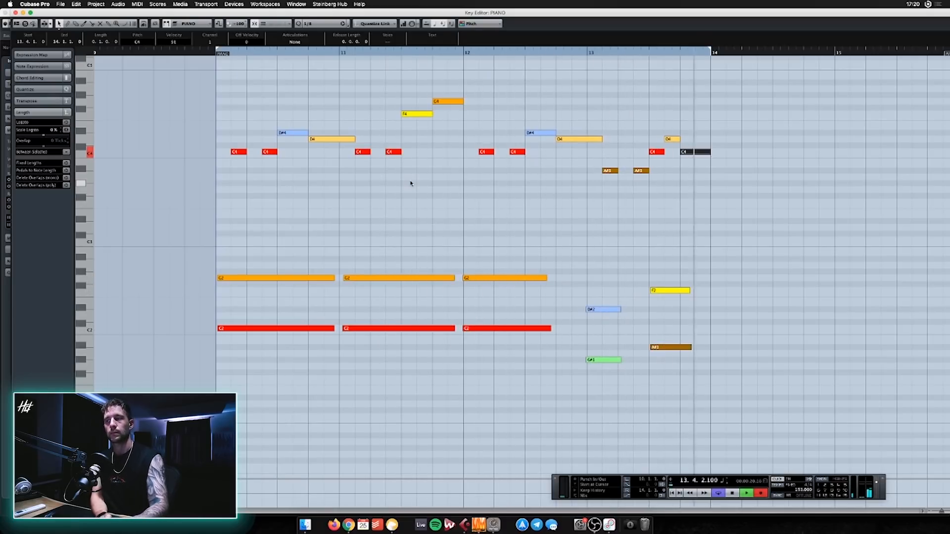
pyautogui.press('space')
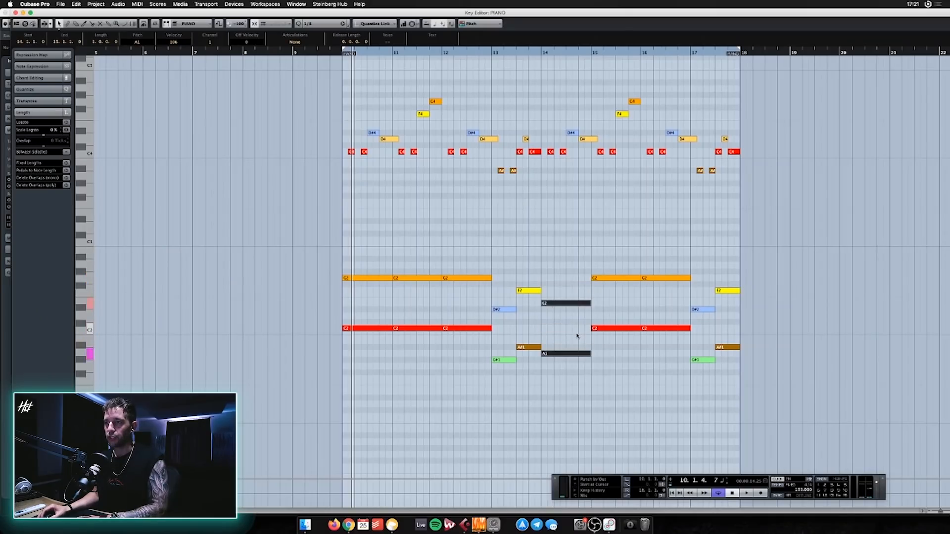
# - Lower the bar 14 chord to G#1 and D#2 and the bar 16 chord to A#1 and F2
pyautogui.click(577, 336)
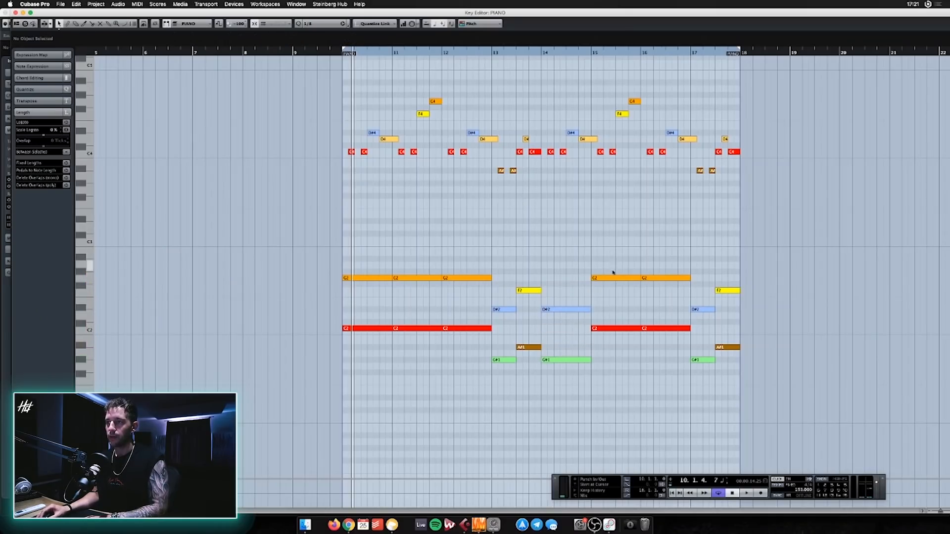
pyautogui.moveTo(614, 393); pyautogui.dragTo(614, 393)
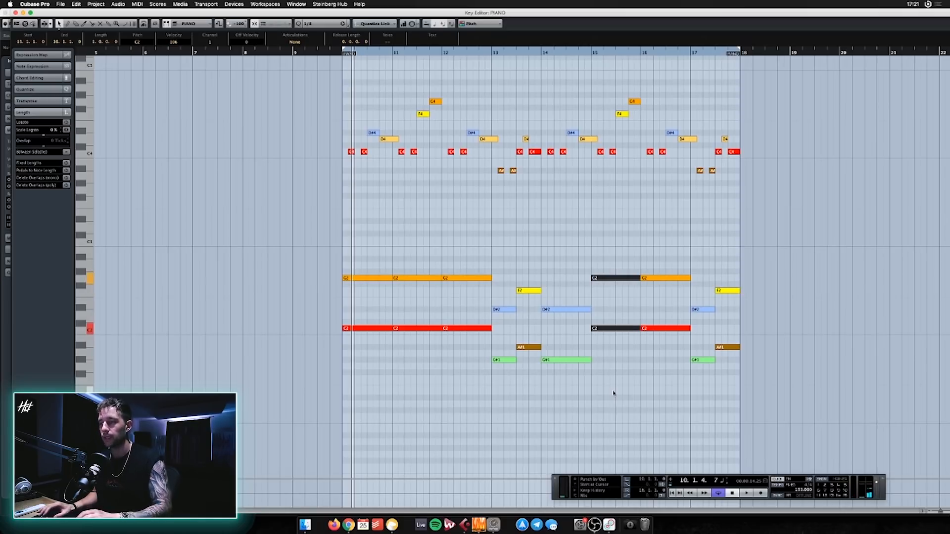
pyautogui.moveTo(644, 371); pyautogui.dragTo(652, 300)
pyautogui.moveTo(658, 350); pyautogui.dragTo(749, 397)
pyautogui.press('Down')
pyautogui.press('Down')
# - Replace the two half-bar chords in bar 17 with a single full-bar chord of C2 and G2
pyautogui.press('Up')
pyautogui.moveTo(744, 221); pyautogui.dragTo(709, 240)
pyautogui.press('Delete')
pyautogui.moveTo(715, 279); pyautogui.dragTo(740, 278)
pyautogui.scroll(-1, 541, 229)
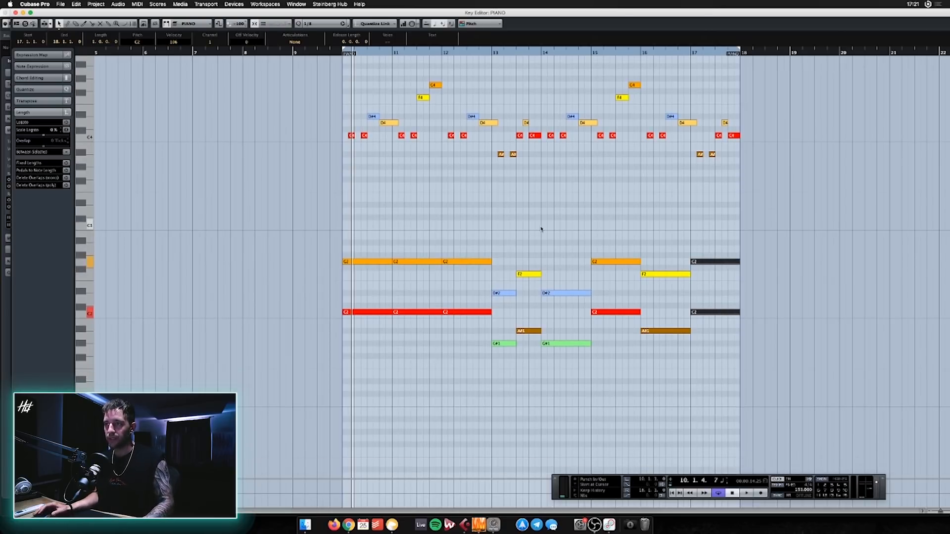
# - Play back the looped section and its closing bars to check the chord progression
pyautogui.press('space')
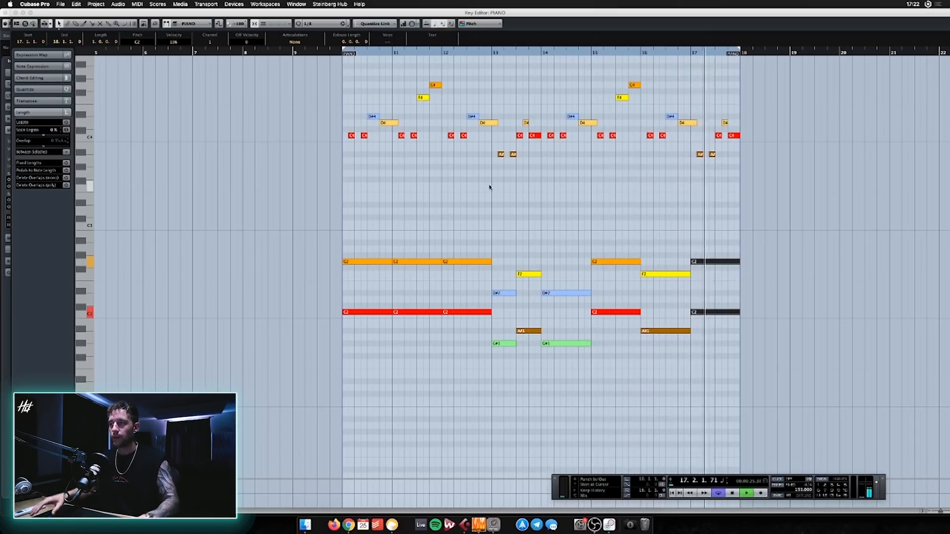
pyautogui.press('space')
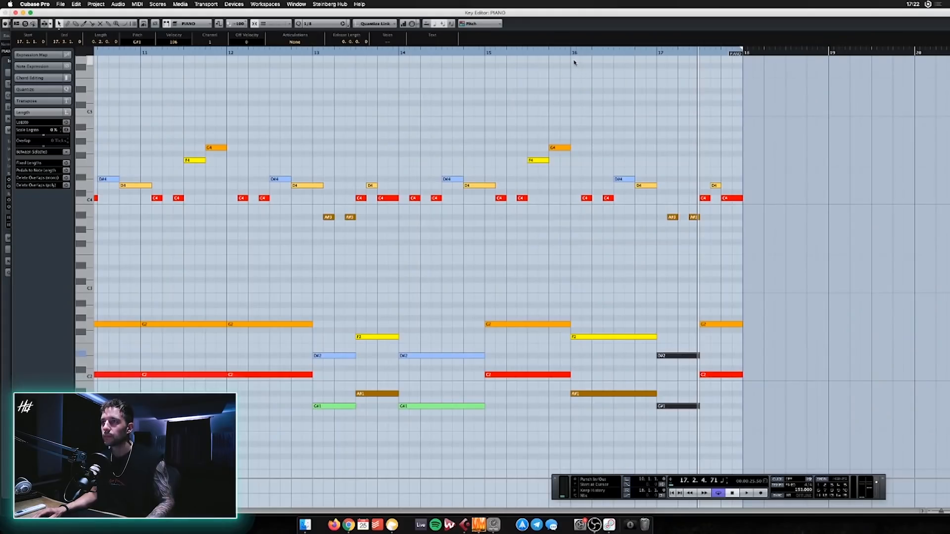
pyautogui.click(572, 53)
pyautogui.press('space')
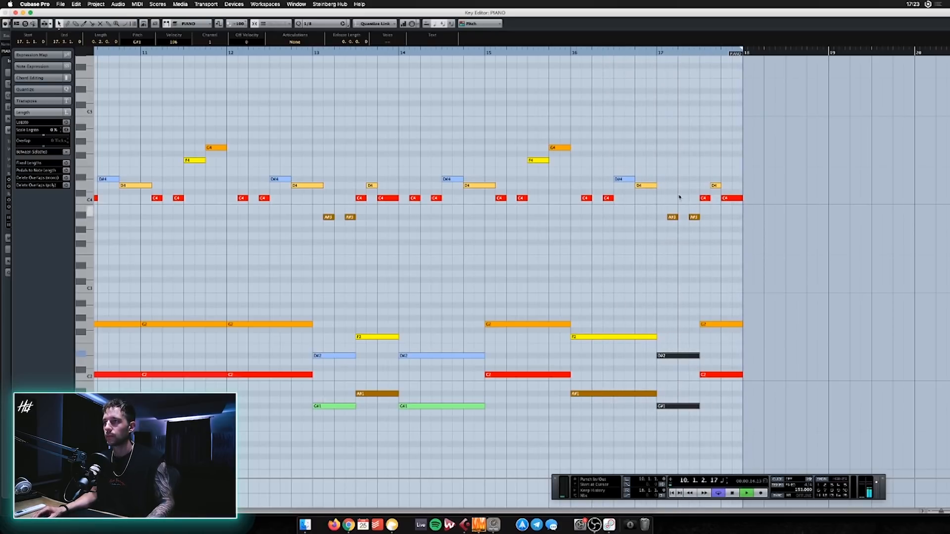
pyautogui.click(660, 49)
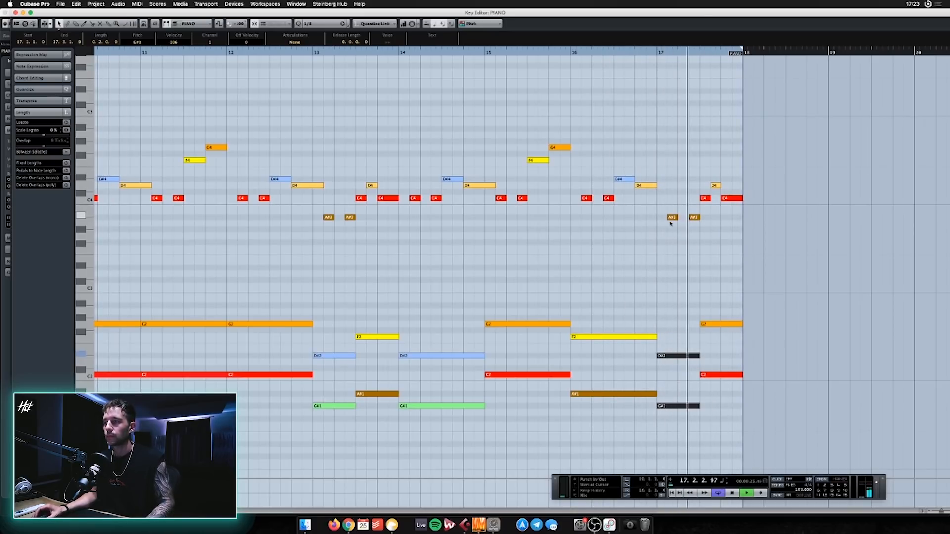
pyautogui.press('space')
# - Try lowering the second half-bar chord in bar 17 to A#1 and F2 and listen to it from bar 17
pyautogui.moveTo(717, 288); pyautogui.dragTo(725, 398)
pyautogui.press('Down')
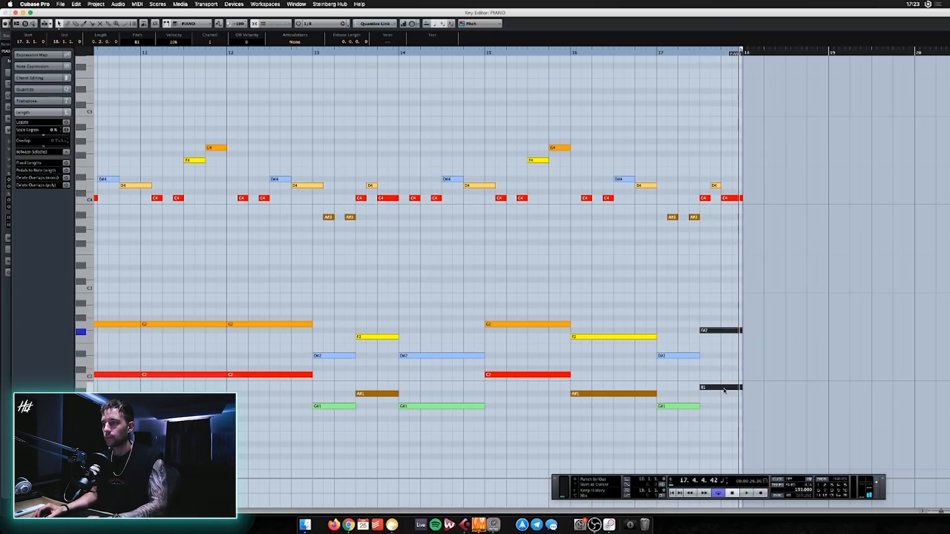
pyautogui.click(661, 51)
pyautogui.press('space')
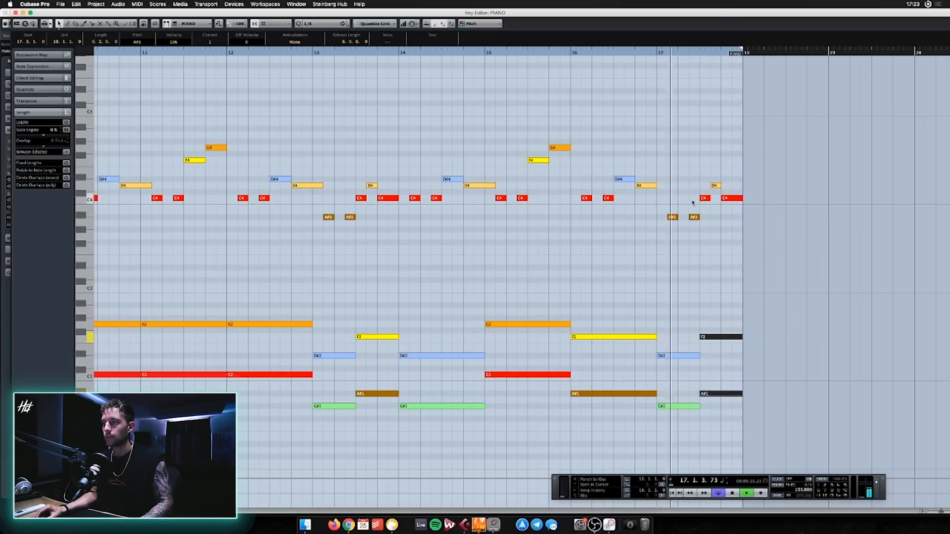
pyautogui.press('g')
pyautogui.hscroll(-2, 671, 259)
pyautogui.click(681, 263)
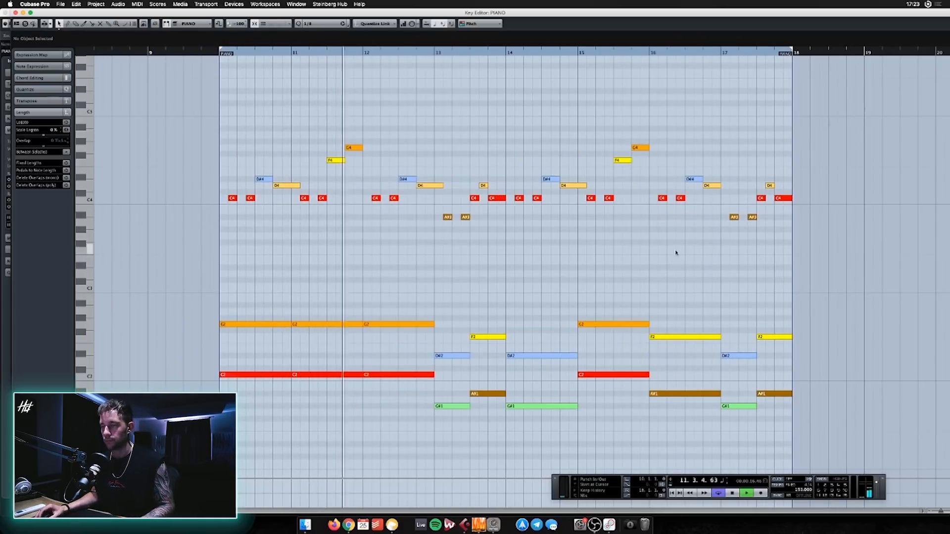
pyautogui.hscroll(-2, 602, 244)
pyautogui.scroll(-2, 595, 317)
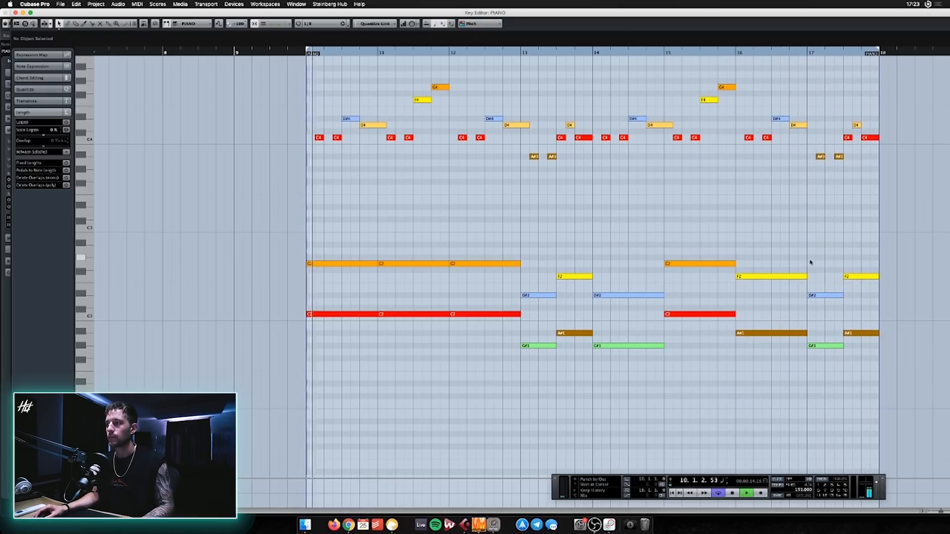
# - Raise the last half-bar chord of bar 17 two semitones to C2 and G2 and listen to the ending
pyautogui.moveTo(847, 253); pyautogui.dragTo(866, 383)
pyautogui.press('Up')
pyautogui.press('Up')
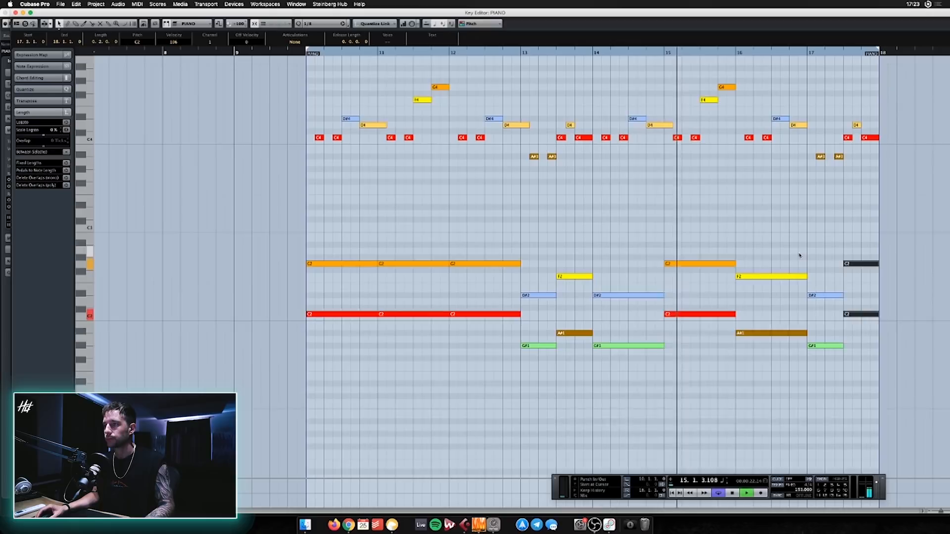
pyautogui.scroll(1, 800, 257)
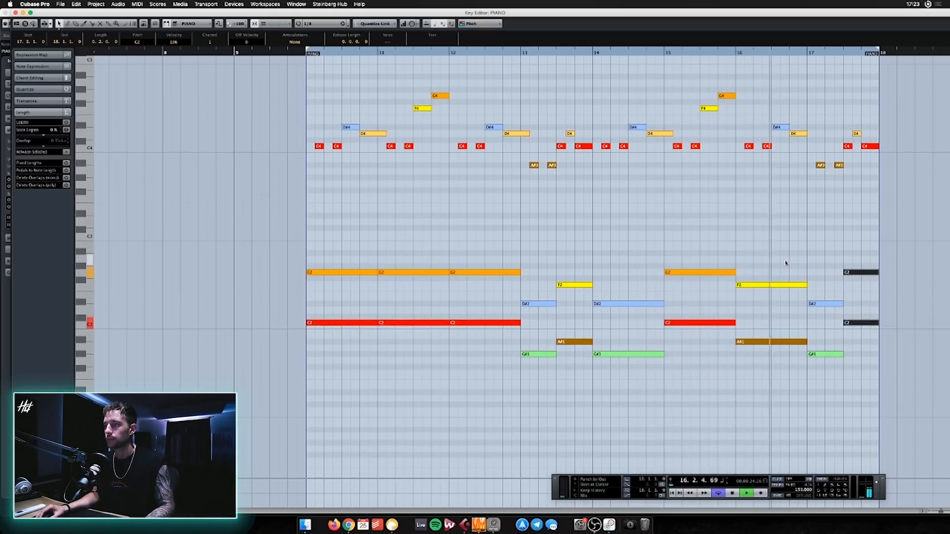
pyautogui.press('space')
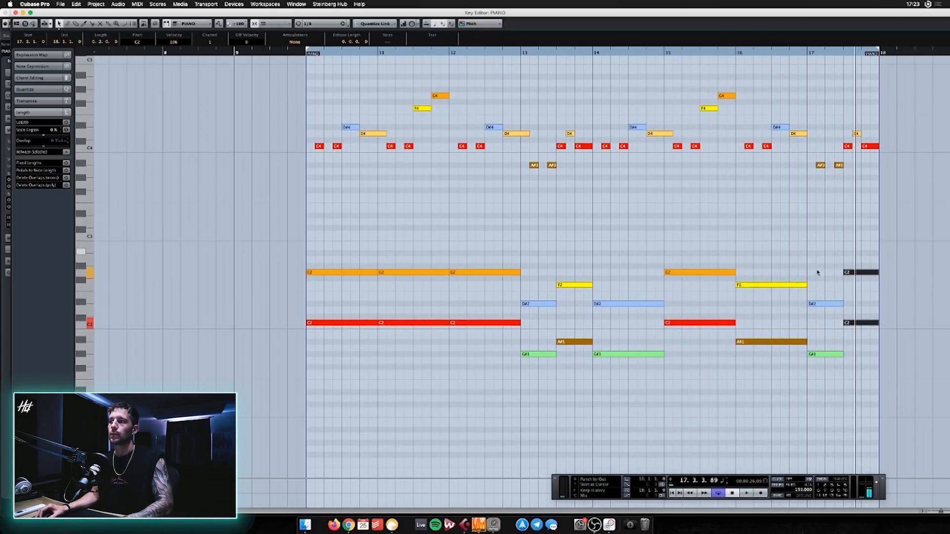
# - Raise the first half-bar chord of bar 17 to C2 and G2
pyautogui.moveTo(815, 260); pyautogui.dragTo(825, 389)
pyautogui.press('Up')
pyautogui.moveTo(866, 248); pyautogui.dragTo(841, 398)
pyautogui.click(837, 281)
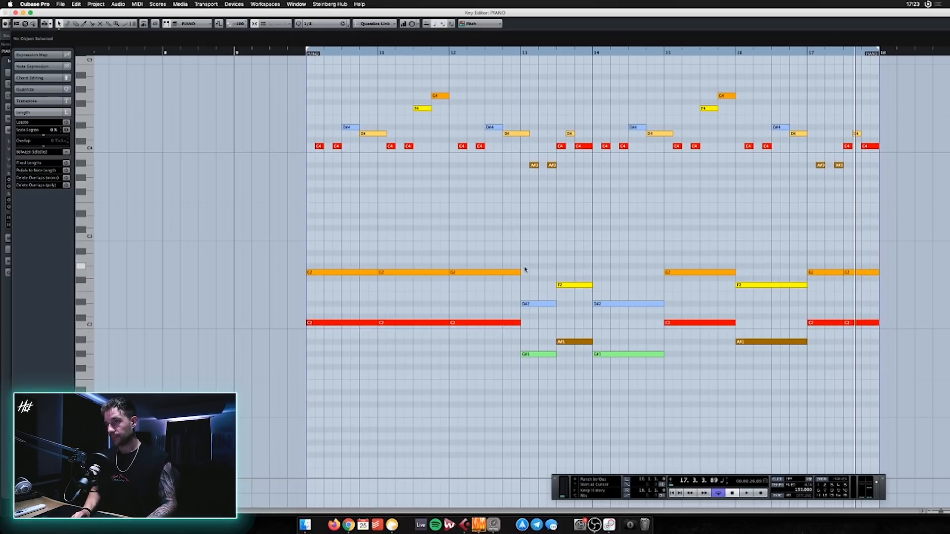
# - Transpose every note in the piano part up one octave
pyautogui.press('super+a')
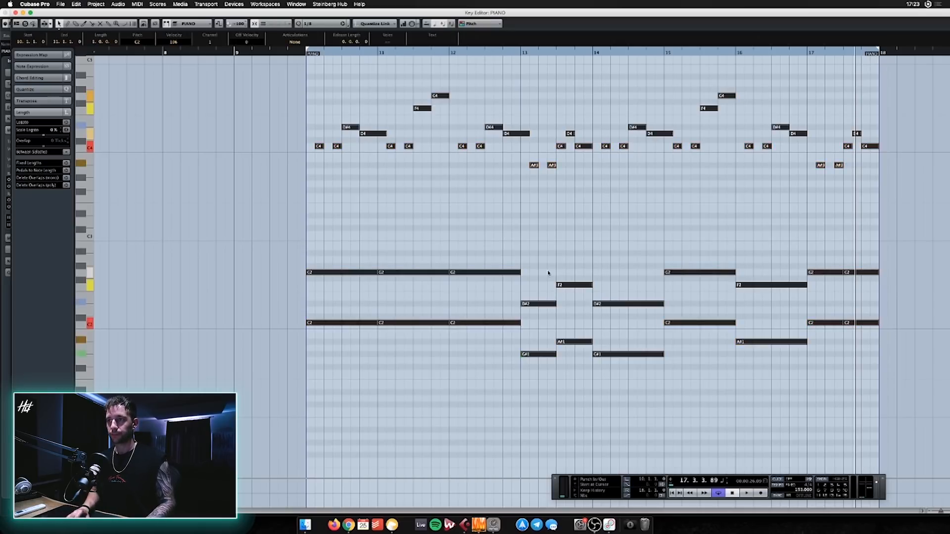
pyautogui.hotkey('shift', 'Up')
pyautogui.scroll(1, 550, 262)
pyautogui.click(548, 251)
# - Duplicate the lowest note of every chord from bar 10 to bar 17 two octaves lower as a bass line
pyautogui.moveTo(333, 272); pyautogui.dragTo(495, 320)
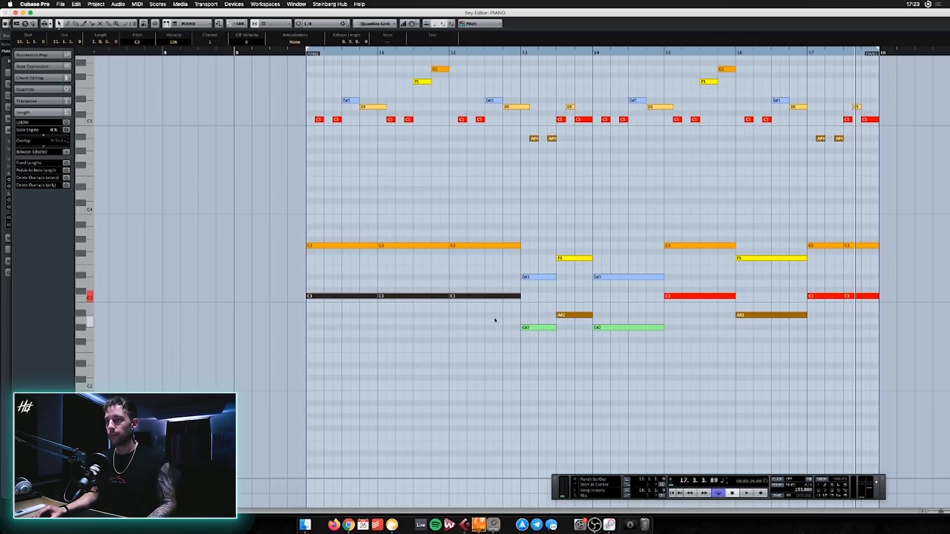
pyautogui.moveTo(609, 338); pyautogui.dragTo(707, 293)
pyautogui.moveTo(770, 282); pyautogui.dragTo(895, 346)
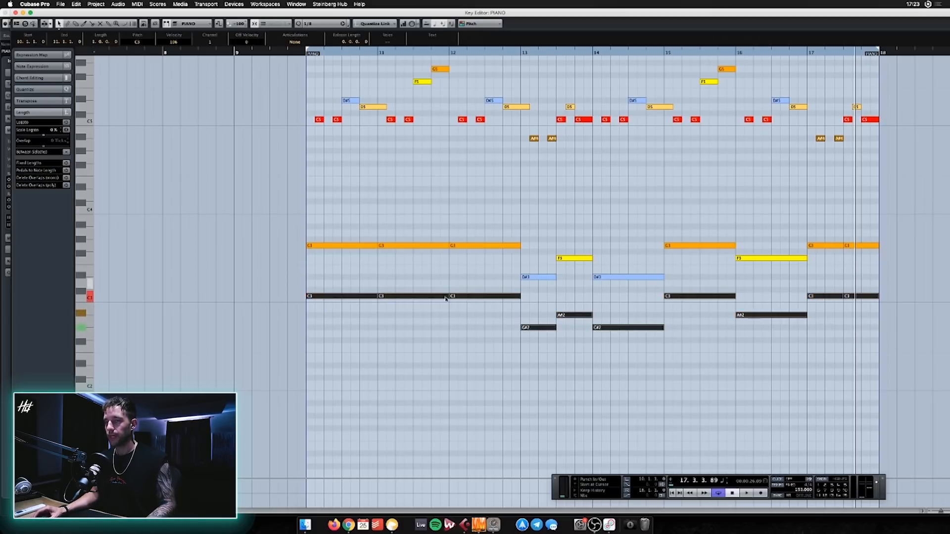
pyautogui.scroll(-4, 368, 307)
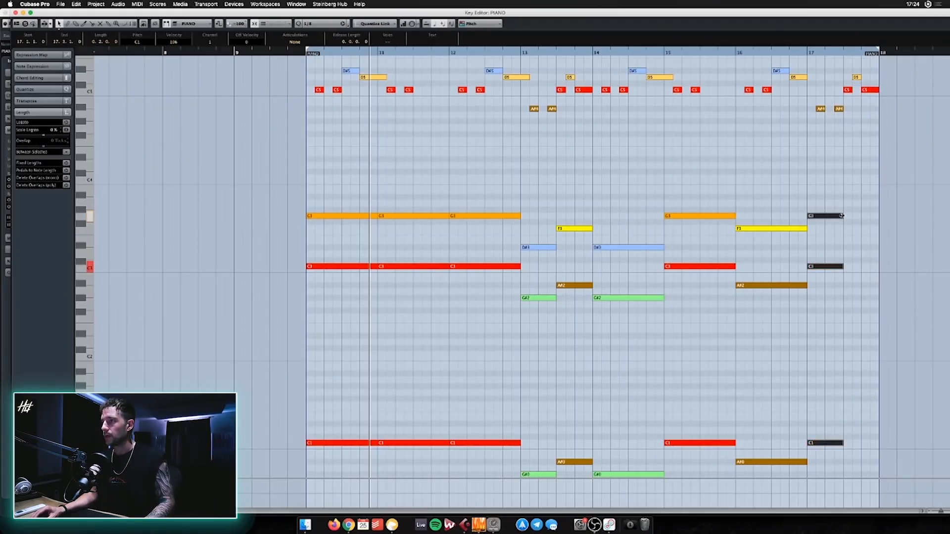
# - Lengthen the bar 17 chord and its bass note to fill the whole bar
pyautogui.moveTo(841, 215); pyautogui.dragTo(878, 219)
pyautogui.click(789, 328)
pyautogui.scroll(-1, 672, 305)
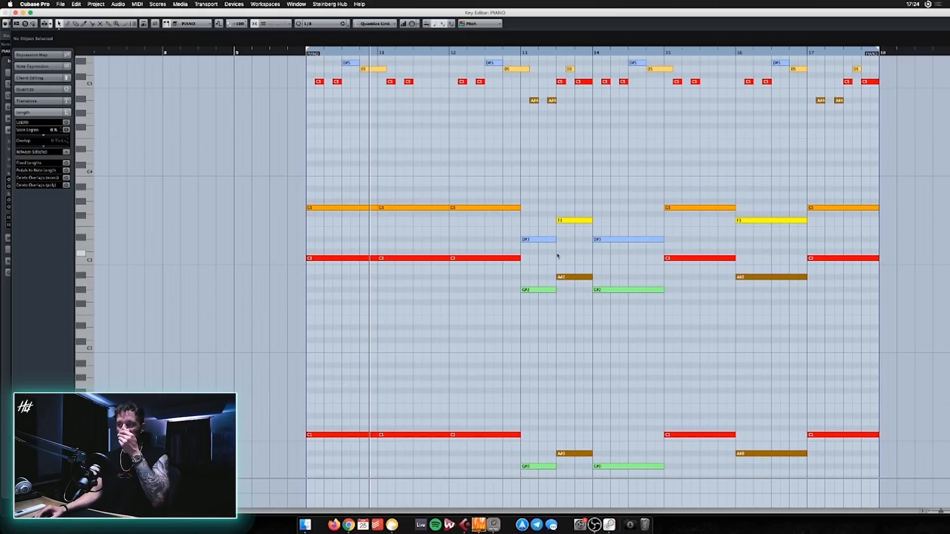
pyautogui.scroll(1, 468, 222)
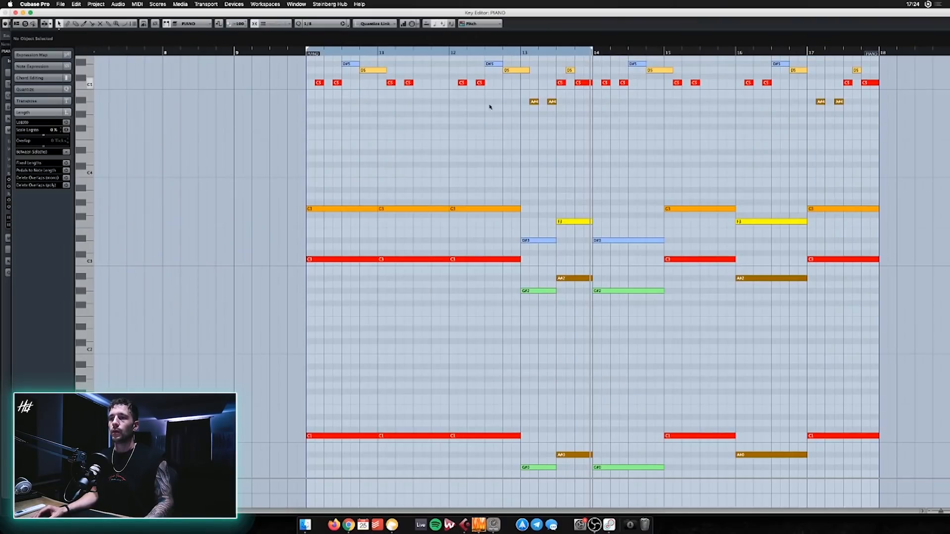
# - Copy the three C3 chord notes in bars 10 to 12 up to D#3 to add the minor third
pyautogui.press('h')
pyautogui.press('h')
pyautogui.press('h')
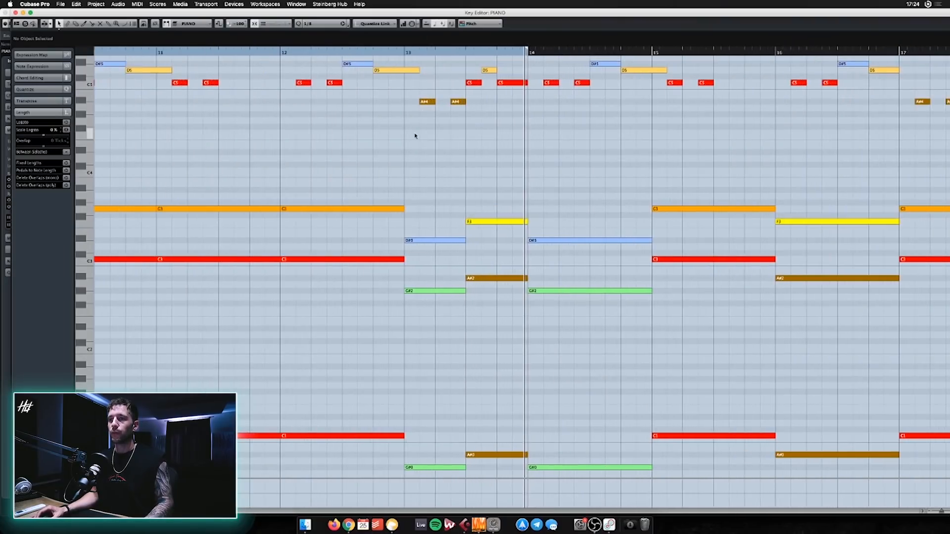
pyautogui.hscroll(-5, 415, 136)
pyautogui.moveTo(366, 165); pyautogui.dragTo(388, 160)
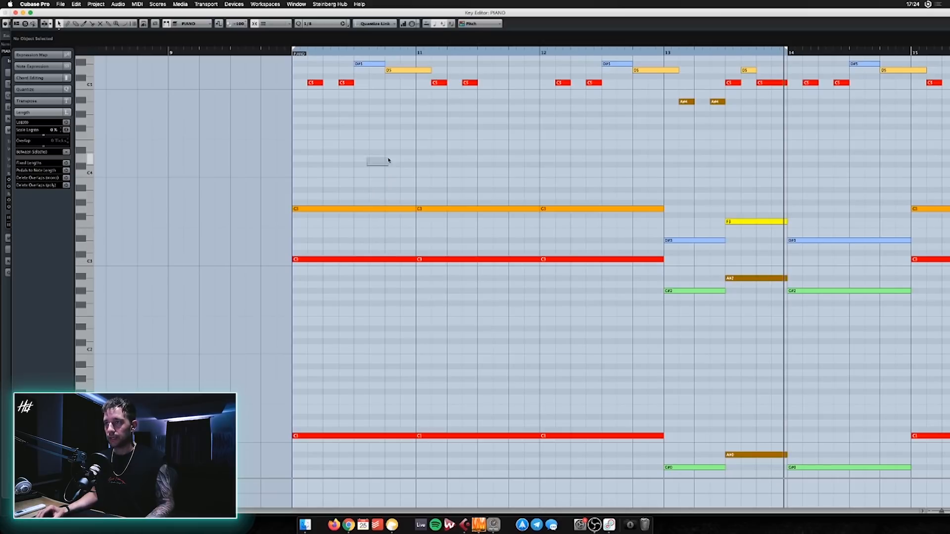
pyautogui.moveTo(356, 225); pyautogui.dragTo(550, 267)
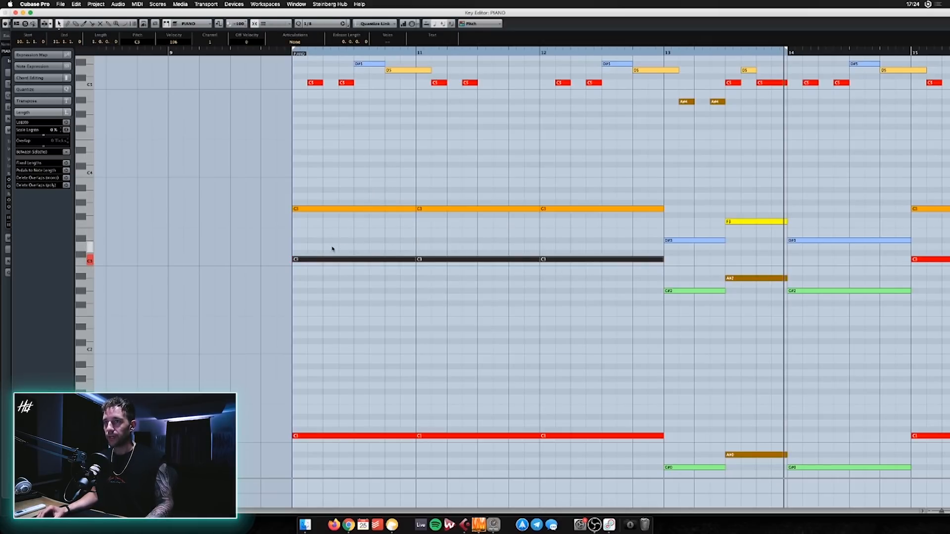
pyautogui.moveTo(342, 260); pyautogui.dragTo(344, 241)
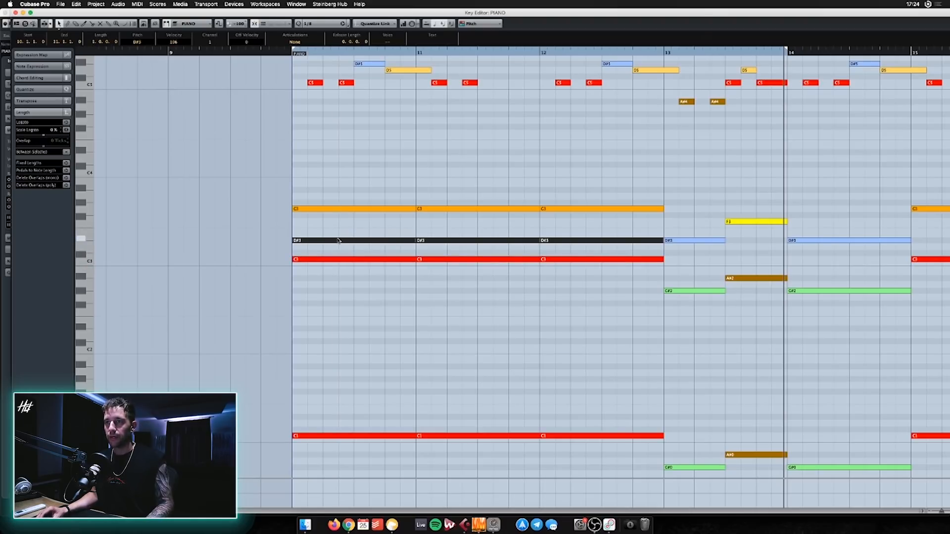
pyautogui.click(340, 229)
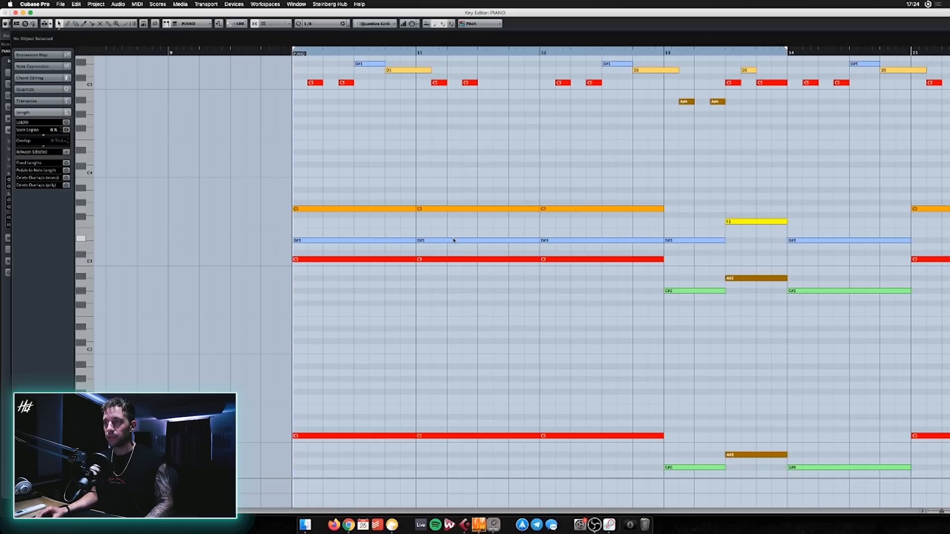
# - Complete the bar 13 chords by copying the G#2 note up to C3 and the A#2 note up to D3
pyautogui.hscroll(2, 461, 246)
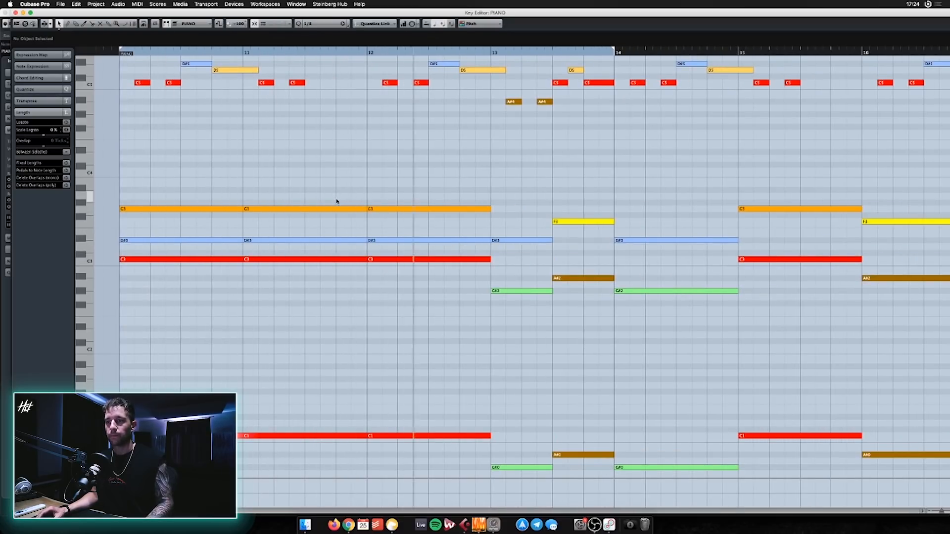
pyautogui.hscroll(-1, 335, 203)
pyautogui.scroll(-2, 398, 225)
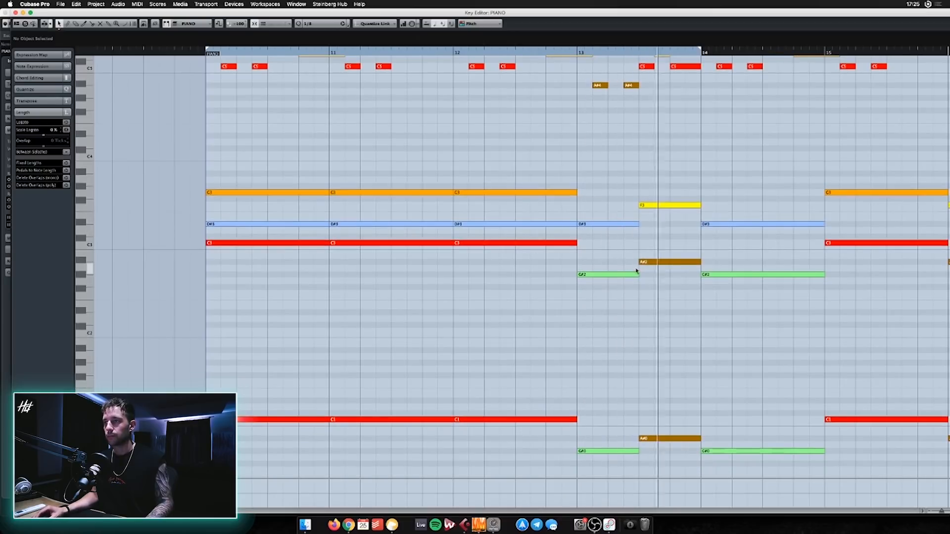
pyautogui.click(595, 275)
pyautogui.moveTo(595, 275); pyautogui.dragTo(591, 248)
pyautogui.moveTo(654, 262); pyautogui.dragTo(653, 231)
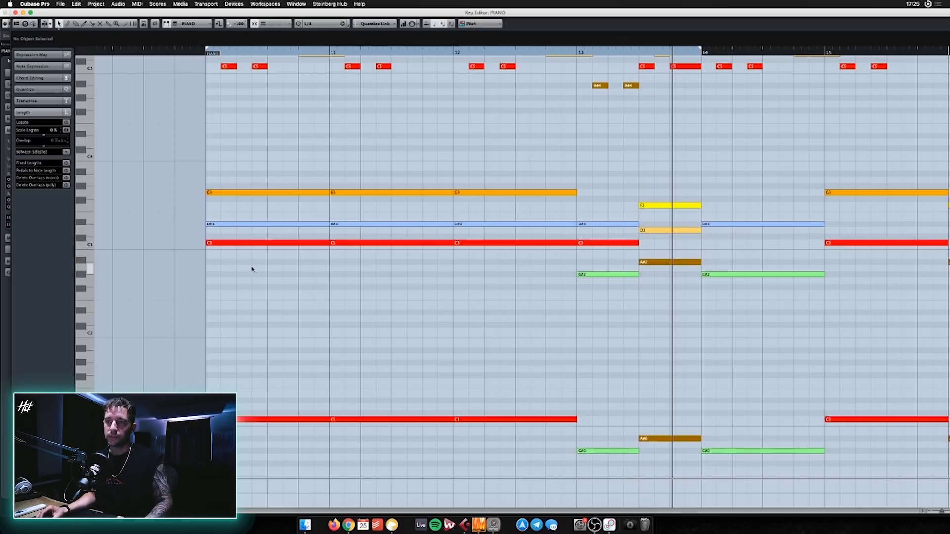
# - Raise the D#3 note of the bar 10 chord one semitone to E3
pyautogui.click(239, 244)
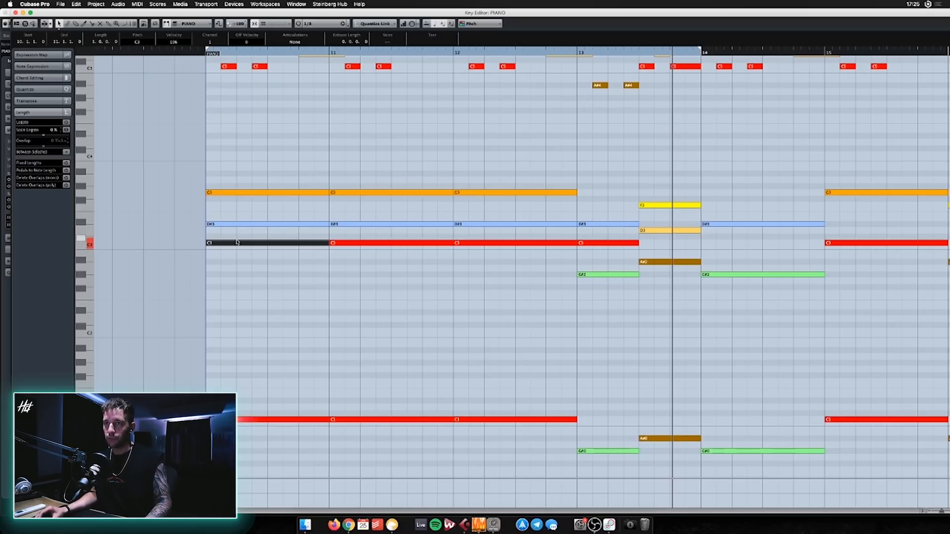
pyautogui.click(231, 224)
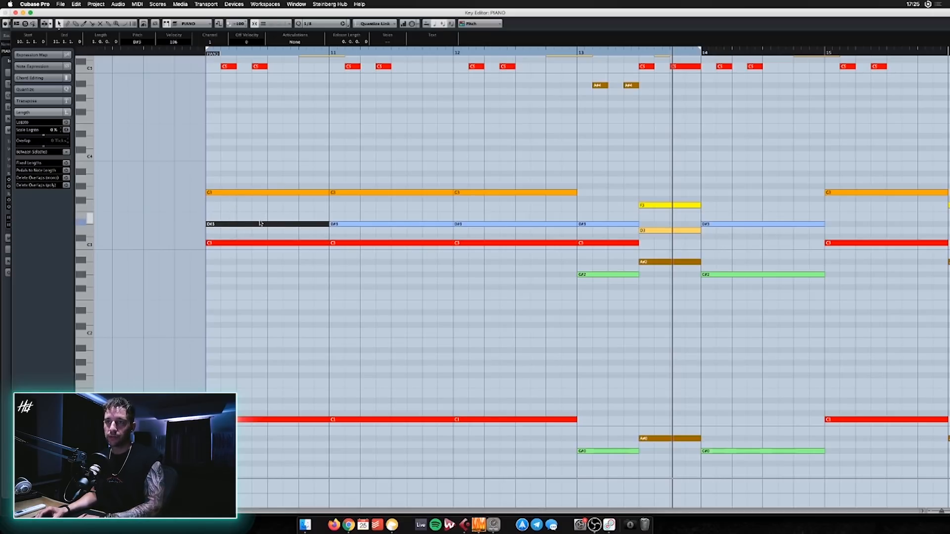
pyautogui.press('Up')
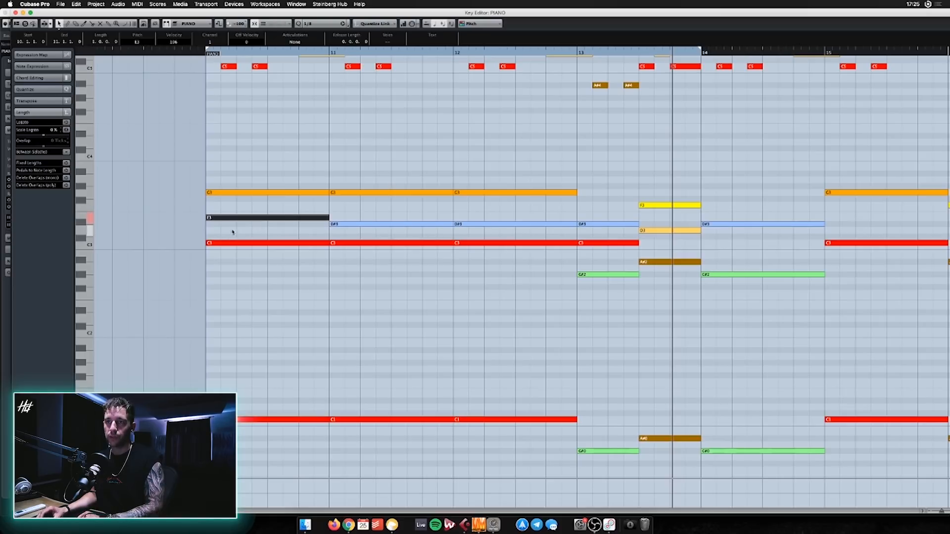
# - Alternate the bar 10 chord's third between E3 and D#3 to compare major and minor, leaving it on D#3
pyautogui.moveTo(229, 209); pyautogui.dragTo(229, 227)
pyautogui.press('Down')
pyautogui.press('Up')
pyautogui.press('Down')
pyautogui.press('Up')
pyautogui.press('Down')
pyautogui.press('Up')
pyautogui.press('Down')
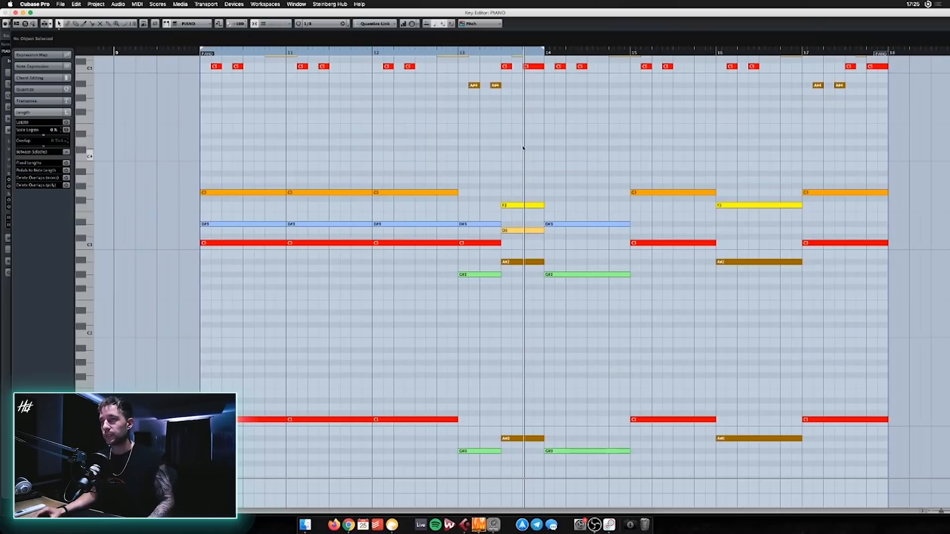
# - Play back the progression from bar 10 through bars 11 and 12 to judge the minor chords
pyautogui.press('space')
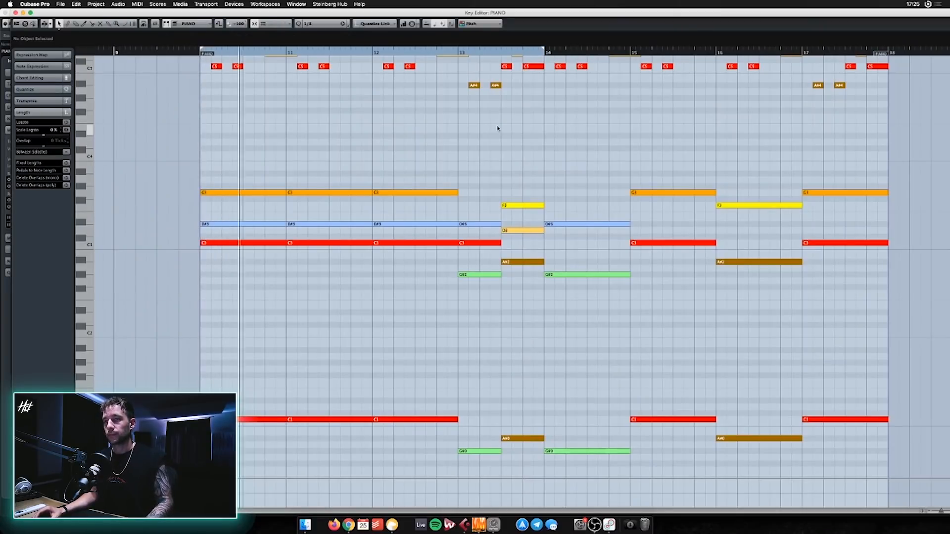
pyautogui.scroll(1, 351, 151)
pyautogui.press('h')
pyautogui.press('h')
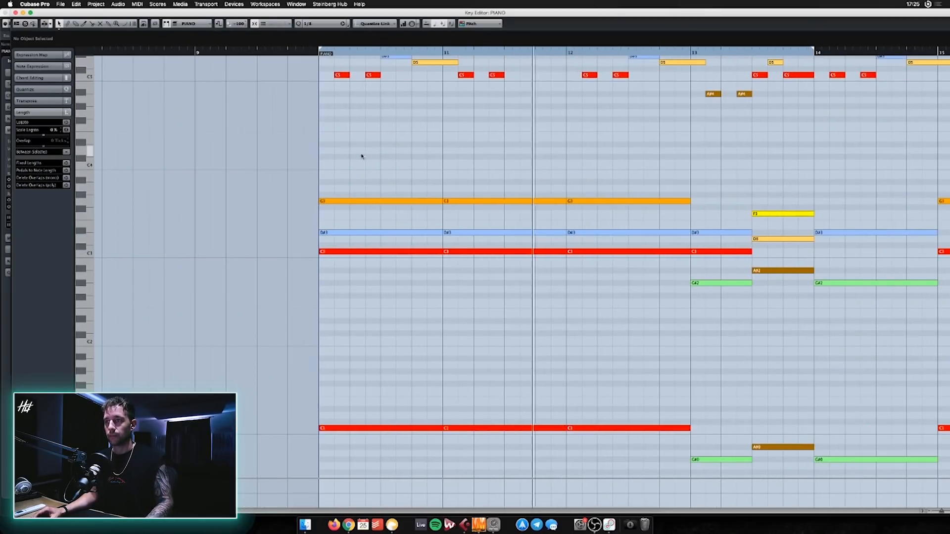
pyautogui.scroll(-1, 450, 186)
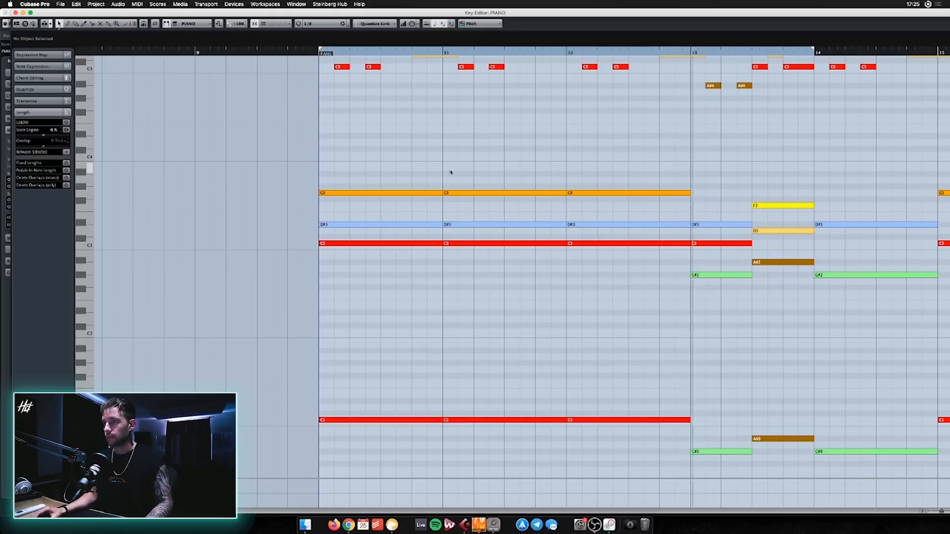
pyautogui.scroll(-1, 451, 173)
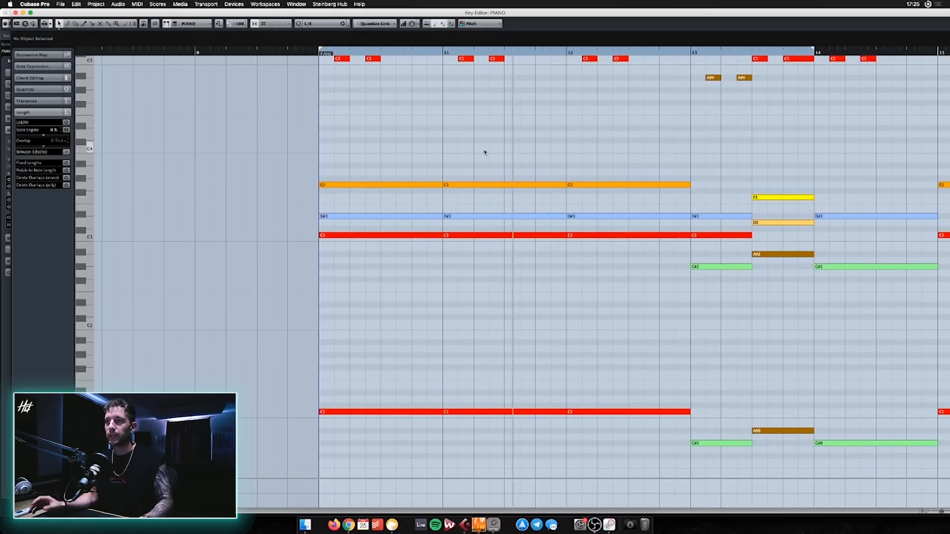
# - Shorten bar 11's chord and bass to three beats and fill beat 4 with A#2, D3 and F3 over an A#0 bass
pyautogui.moveTo(493, 147); pyautogui.dragTo(548, 423)
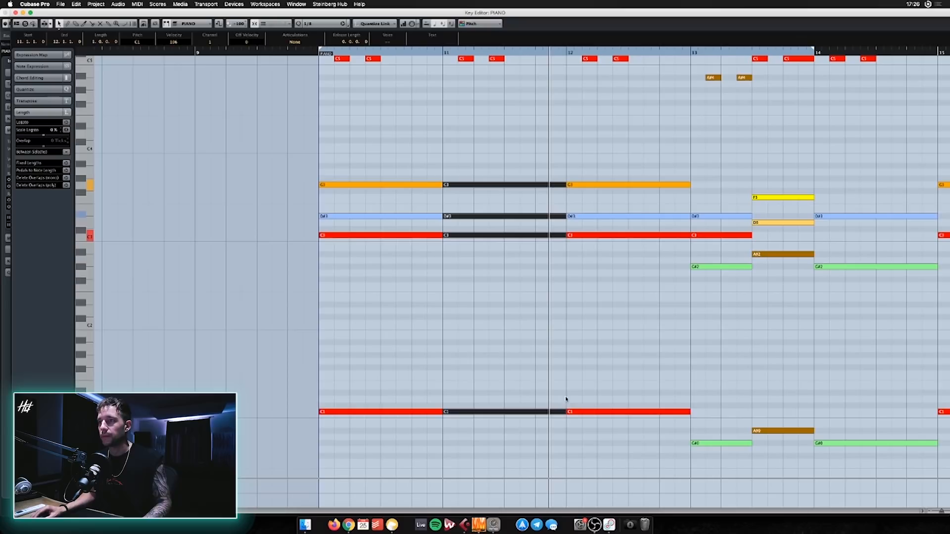
pyautogui.moveTo(565, 188)
pyautogui.mouseDown()
pyautogui.moveTo(534, 189)
pyautogui.moveTo(565, 198)
pyautogui.moveTo(563, 222)
pyautogui.mouseUp()
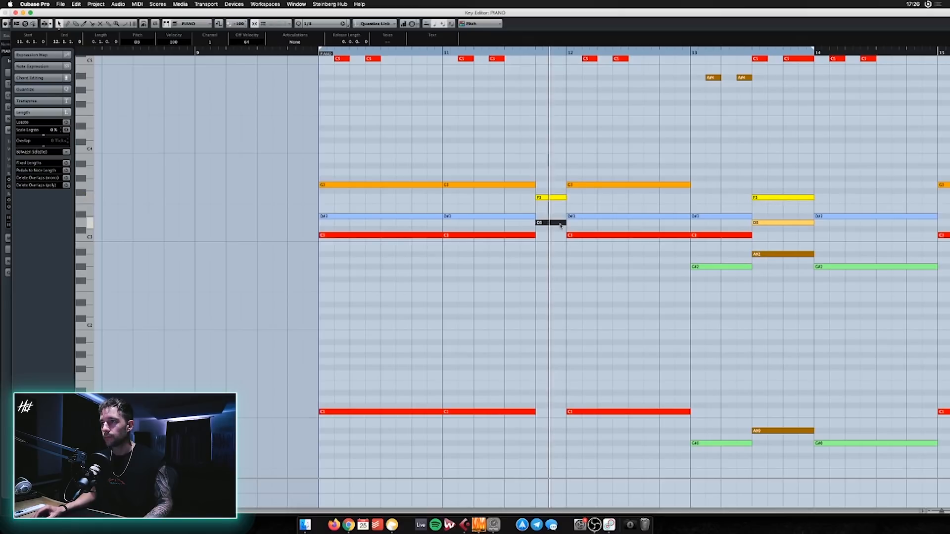
pyautogui.moveTo(778, 176); pyautogui.dragTo(774, 328)
pyautogui.moveTo(539, 255); pyautogui.dragTo(563, 254)
pyautogui.moveTo(541, 431); pyautogui.dragTo(561, 431)
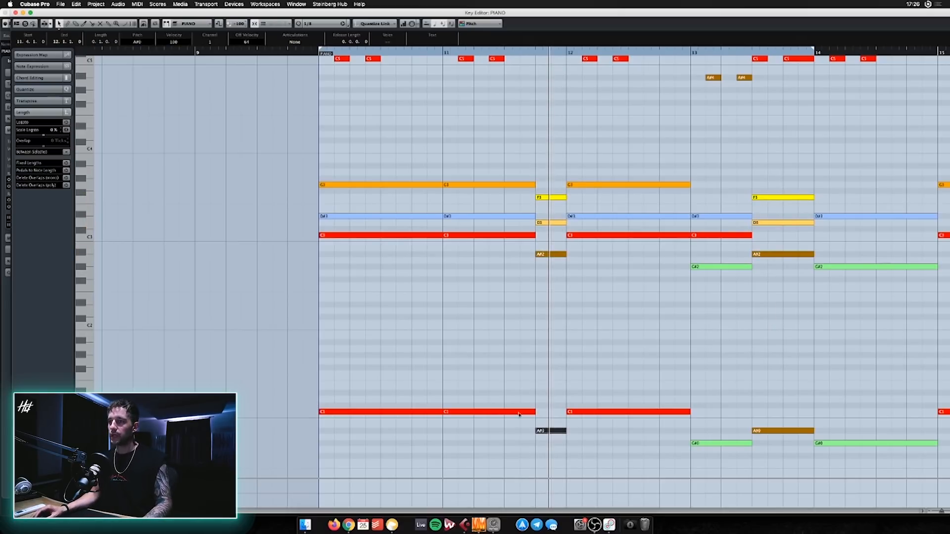
pyautogui.click(534, 461)
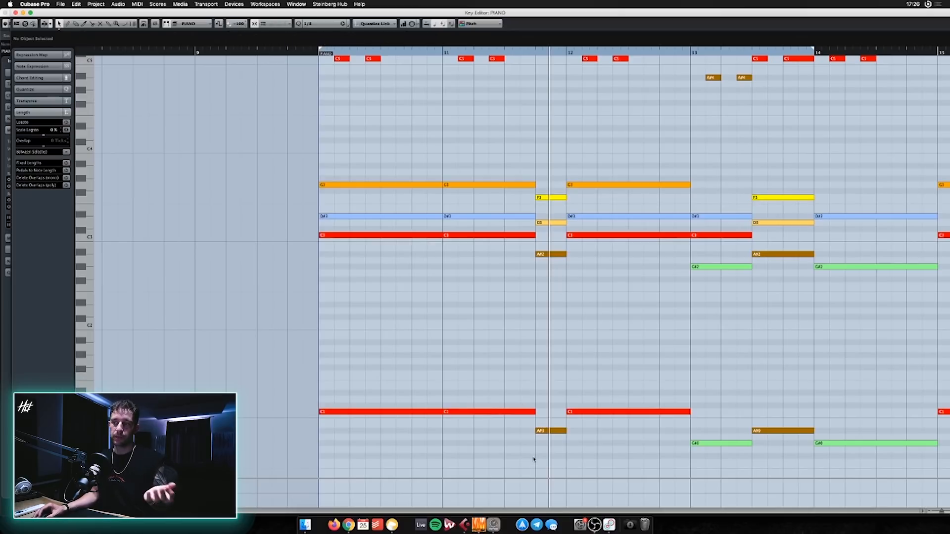
pyautogui.click(550, 431)
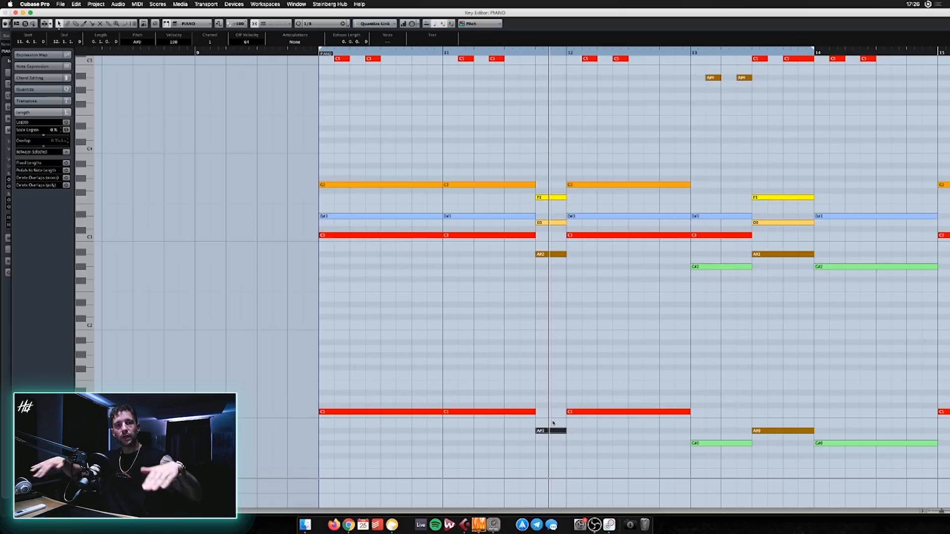
# - Play back the new bar 11 chord change and extend the loop range to the start of bar 18
pyautogui.press('KP_1')
pyautogui.press('space')
pyautogui.click(546, 357)
pyautogui.press('g')
pyautogui.press('g')
pyautogui.press('g')
pyautogui.hscroll(3, 549, 345)
pyautogui.hscroll(1, 549, 345)
pyautogui.hscroll(-1, 538, 333)
pyautogui.keyDown('alt'); pyautogui.click(884, 53); pyautogui.keyUp('alt')
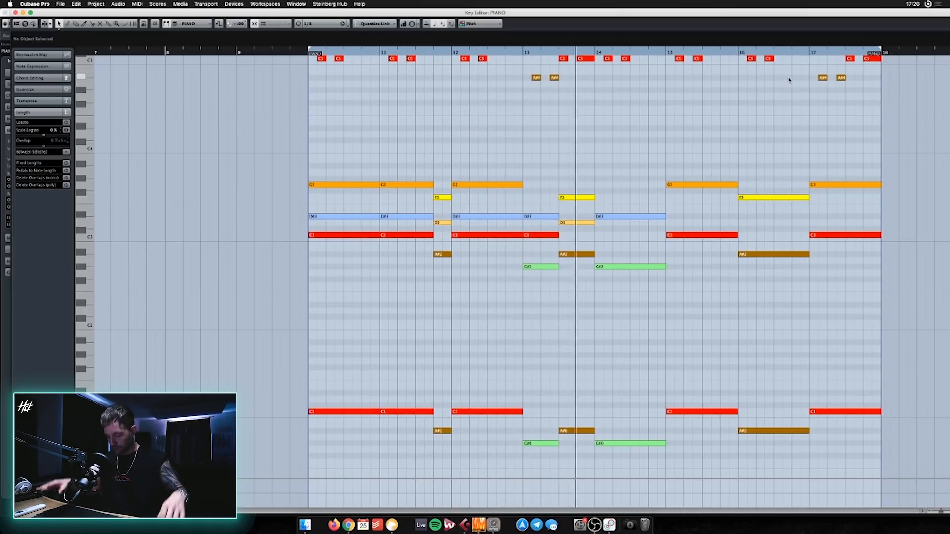
pyautogui.press('h')
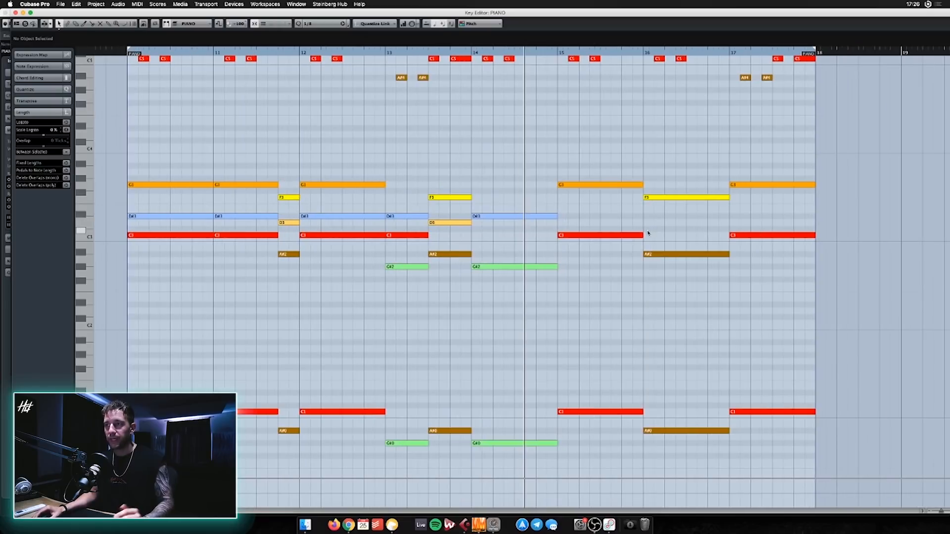
# - Complete the triads in bars 14 to 17 by adding C3, D#3, D3 and D#3 in turn
pyautogui.moveTo(520, 279); pyautogui.dragTo(496, 236)
pyautogui.click(507, 237)
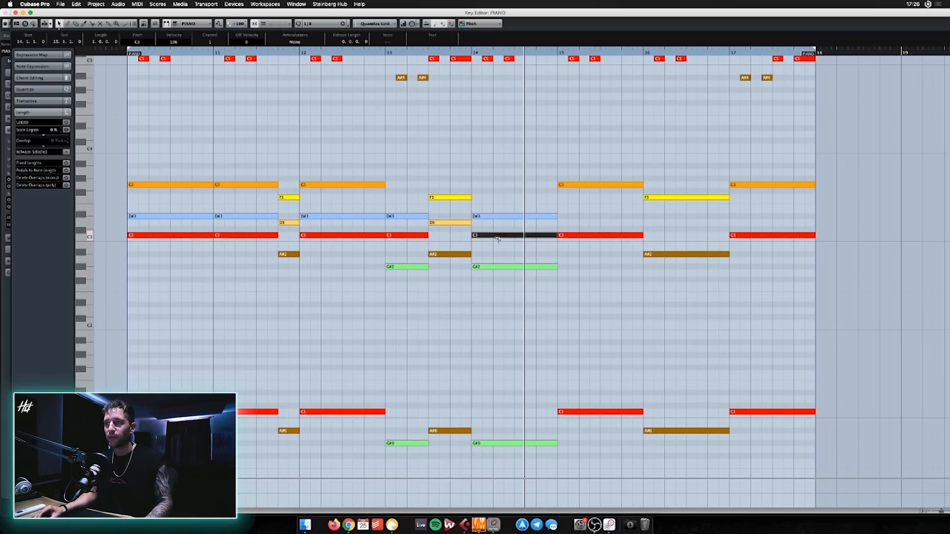
pyautogui.click(588, 235)
pyautogui.moveTo(588, 227)
pyautogui.mouseDown()
pyautogui.moveTo(588, 203)
pyautogui.moveTo(584, 216)
pyautogui.mouseUp()
pyautogui.click(535, 292)
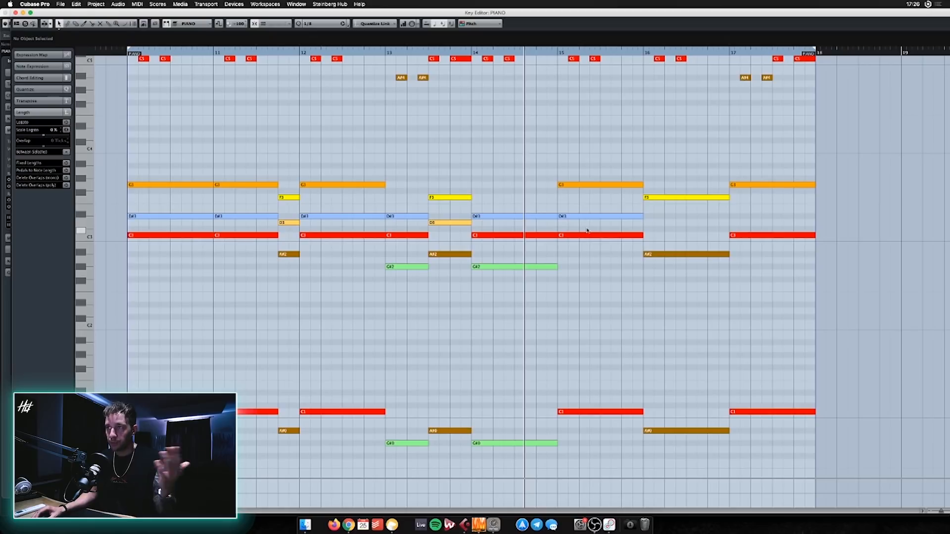
pyautogui.moveTo(590, 218); pyautogui.dragTo(765, 216)
pyautogui.click(760, 226)
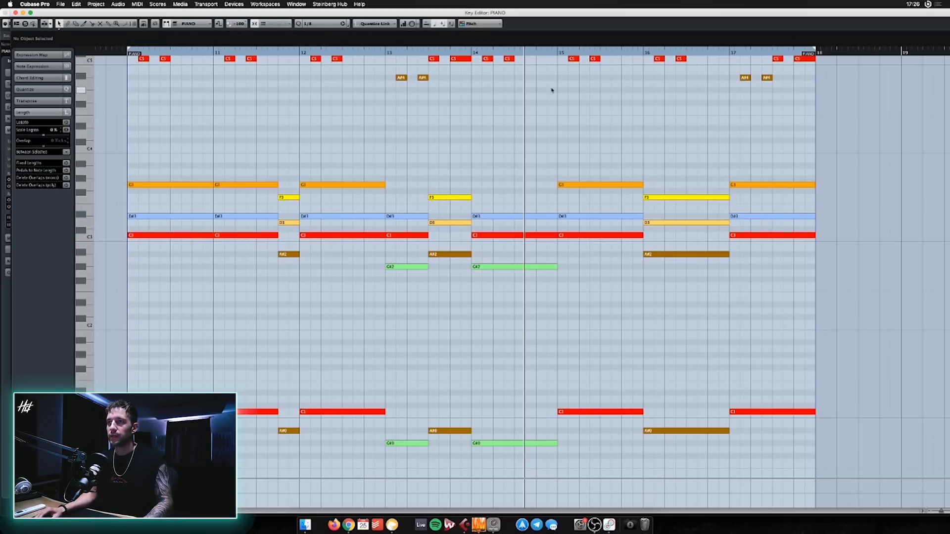
# - Raise bar 11's A#2 and bar 13's G#2 and A#2 by one octave, and lower bar 15's G3 to G2
pyautogui.click(469, 53)
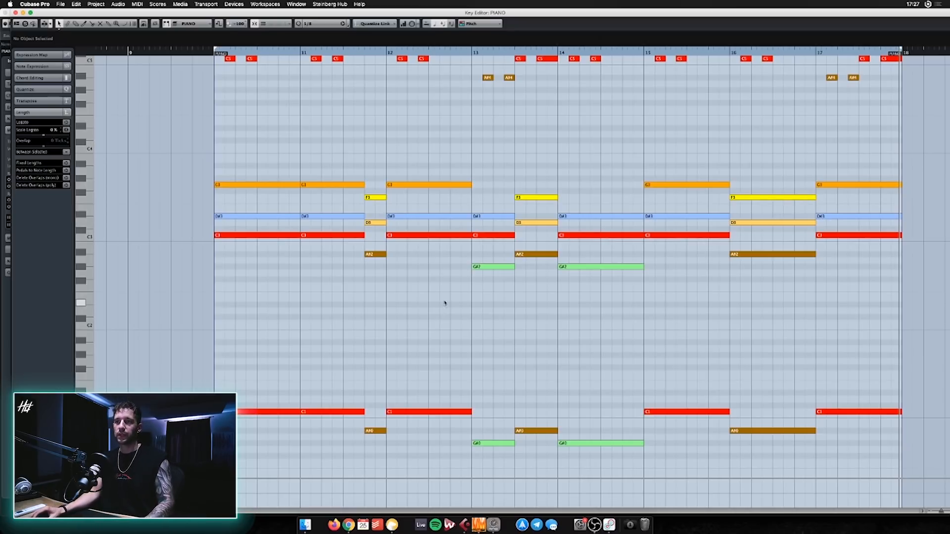
pyautogui.click(377, 254)
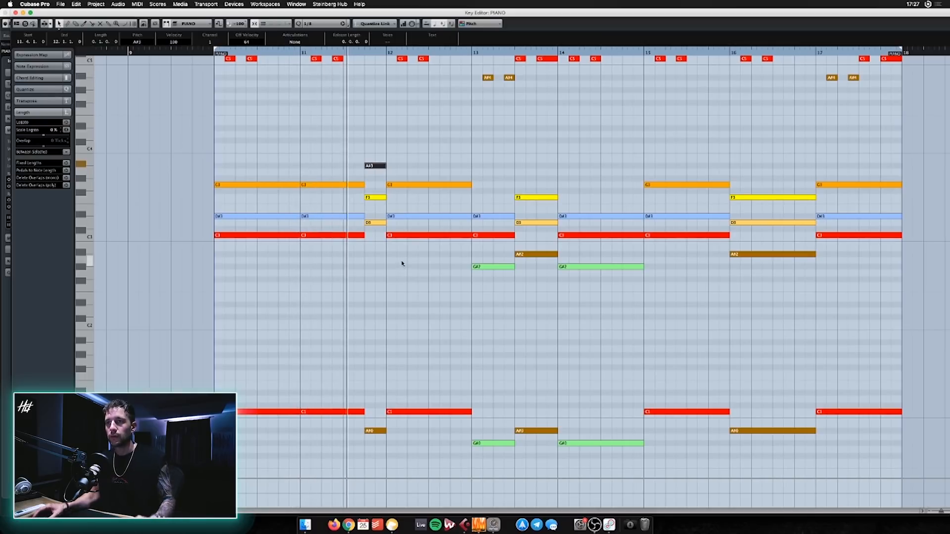
pyautogui.click(490, 268)
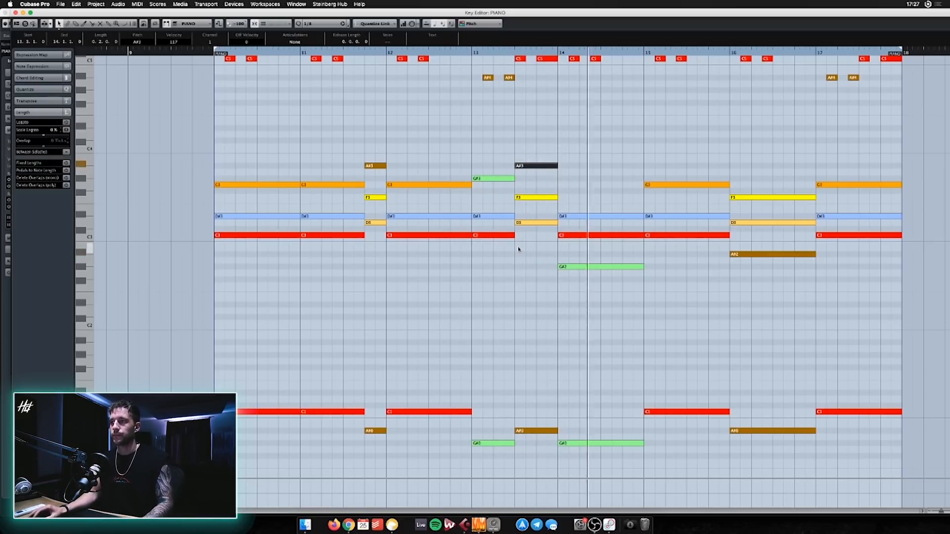
pyautogui.click(672, 185)
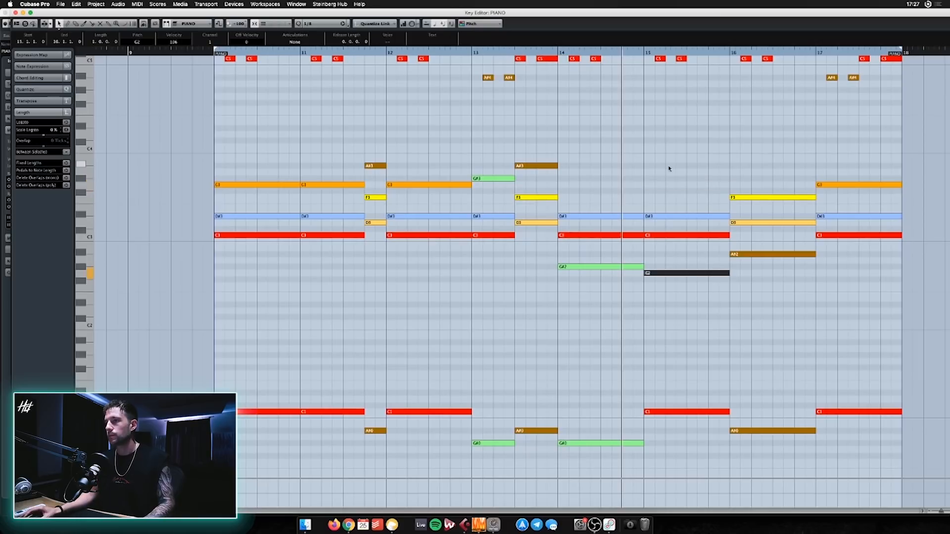
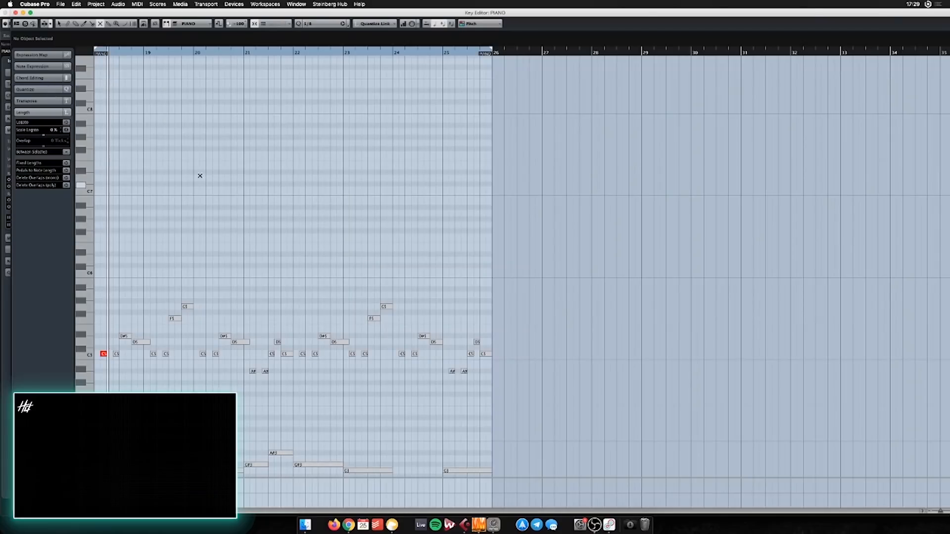
# - Transpose every note in the bass part at bars 18 to 25 up two octaves
pyautogui.press('super+a')
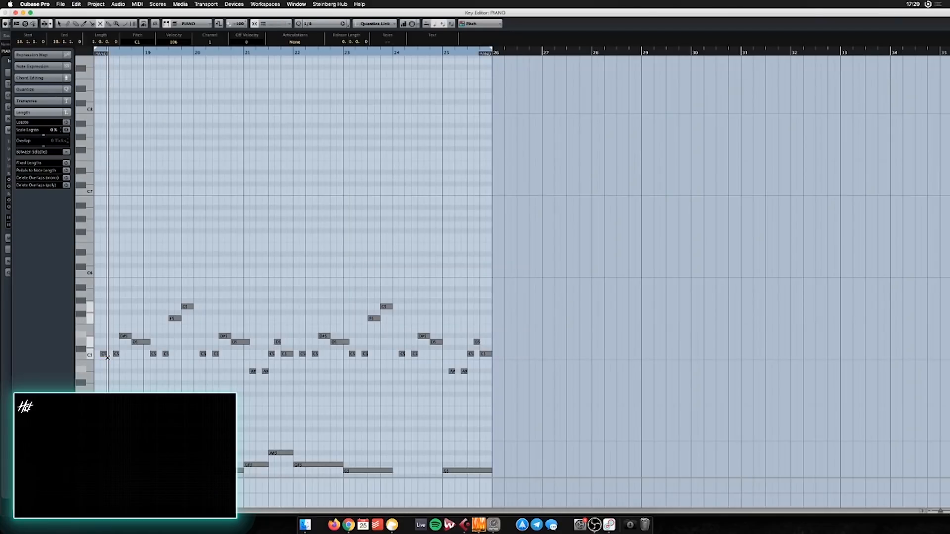
pyautogui.hotkey('shift', 'Up')
pyautogui.hotkey('shift', 'Up')
pyautogui.press('Return')
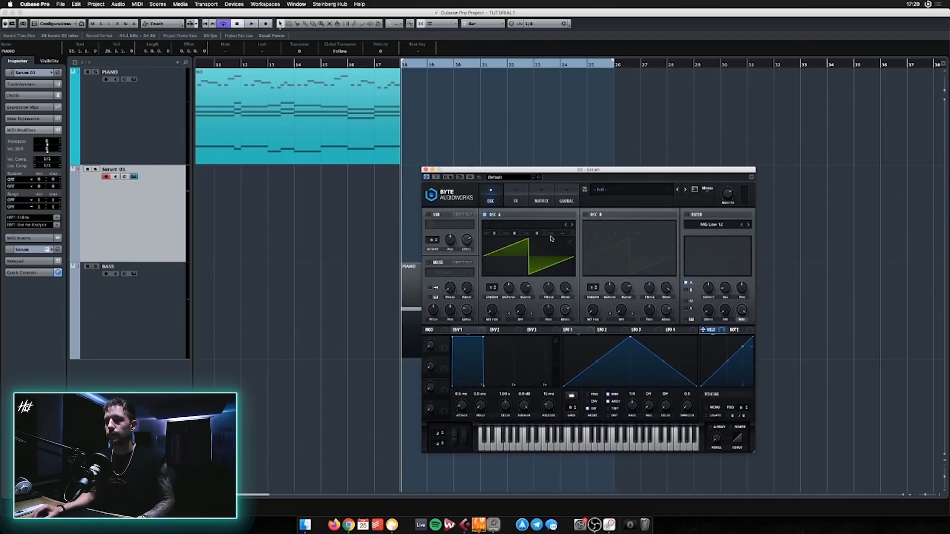
# - Copy the piano part to bar 18 on the Serum 01 track and mute its chord and bass notes
pyautogui.click(641, 192)
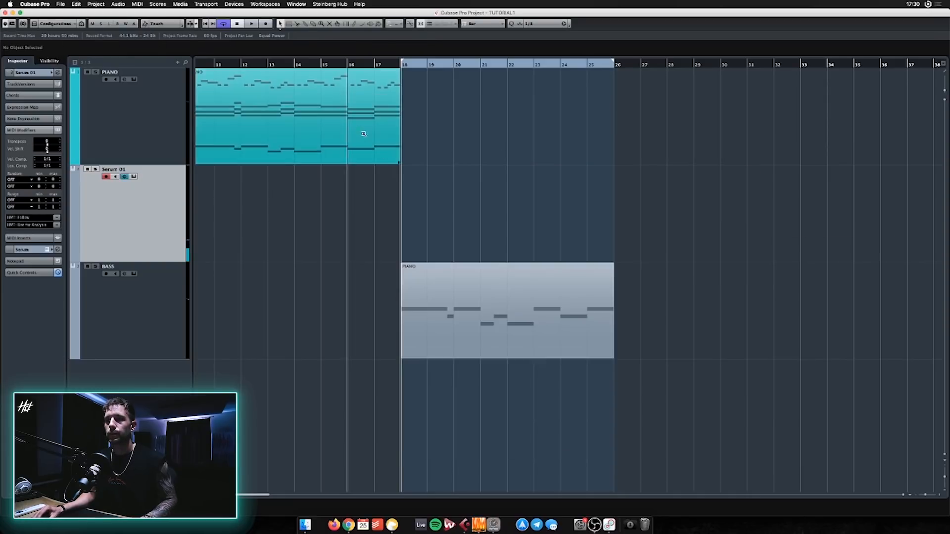
pyautogui.doubleClick(565, 222)
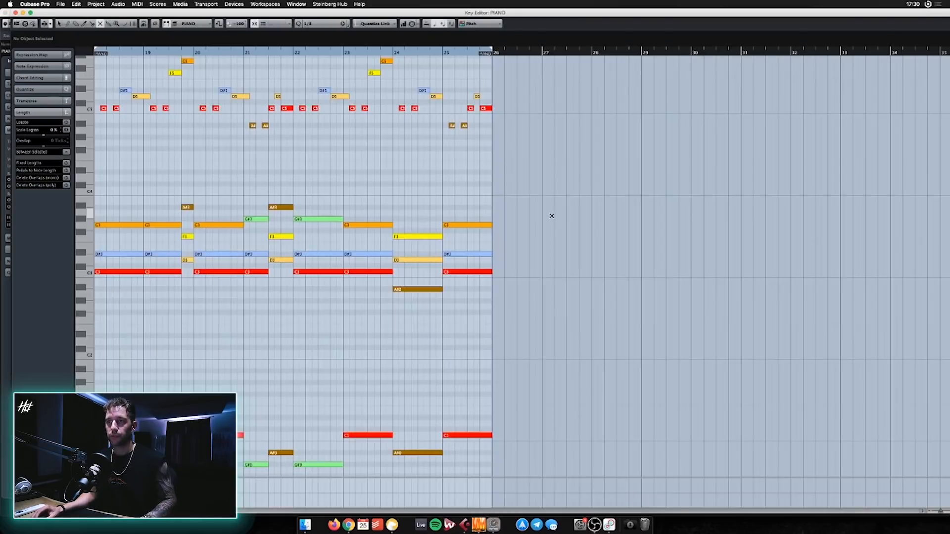
pyautogui.hscroll(3, 564, 219)
pyautogui.moveTo(496, 242); pyautogui.dragTo(730, 470)
pyautogui.press('Return')
# - Play back the melody with the bass from bar 18 and check the Serum 01 track's channel settings
pyautogui.press('space')
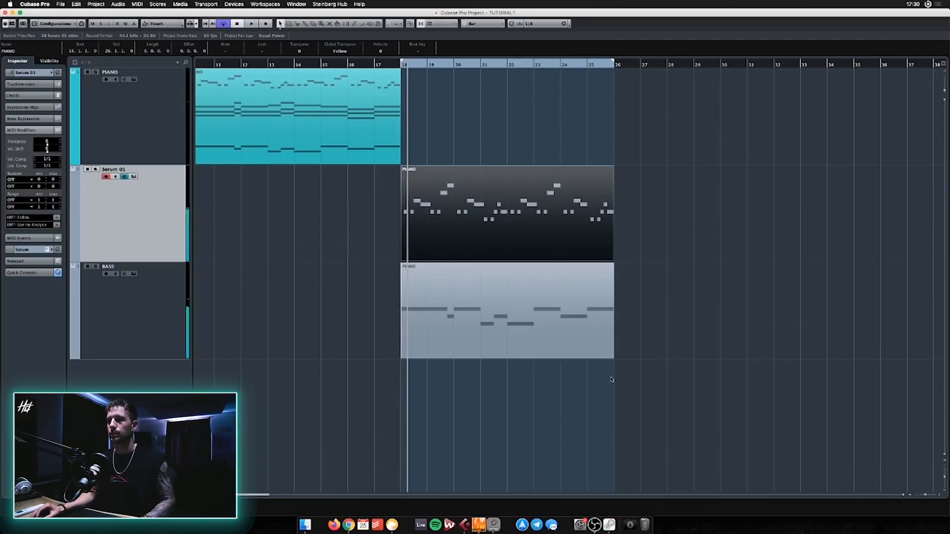
pyautogui.click(125, 176)
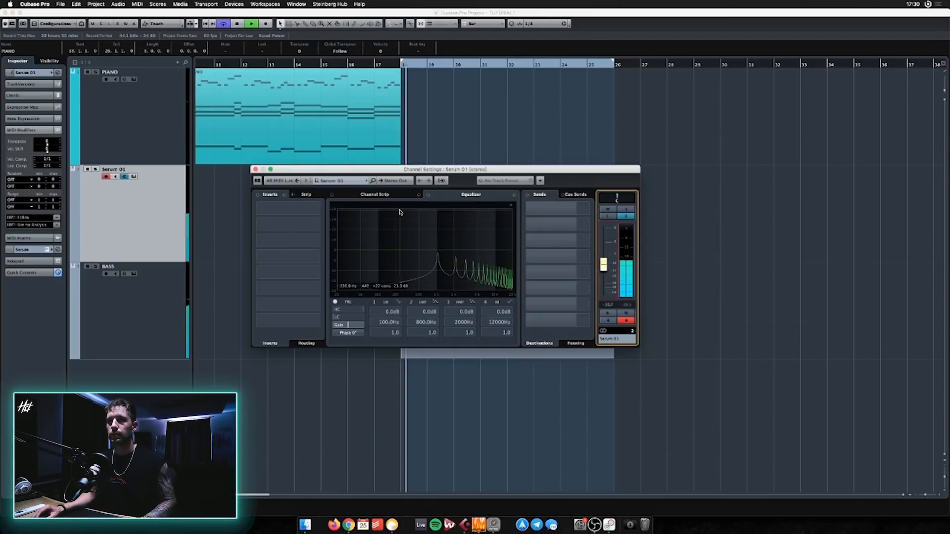
pyautogui.click(58, 144)
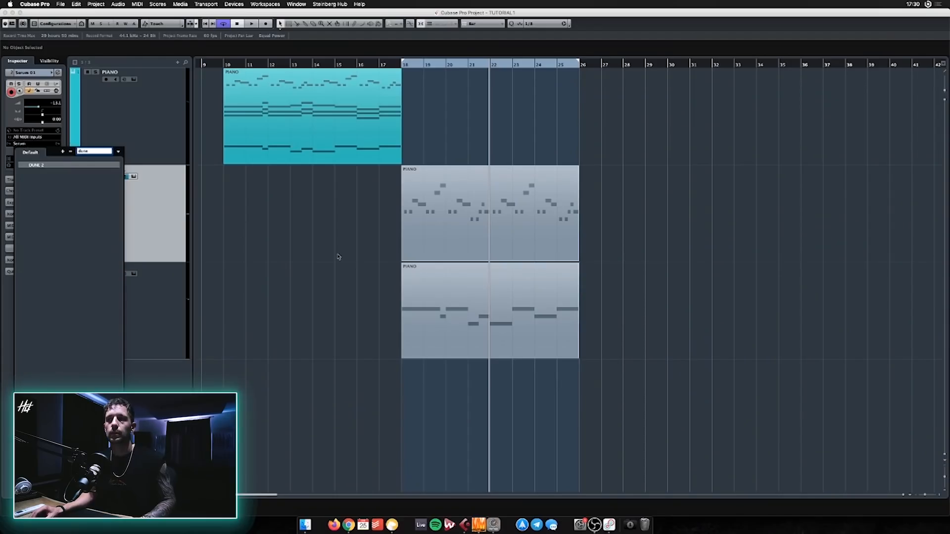
pyautogui.click(339, 257)
pyautogui.press('KP_1')
pyautogui.press('space')
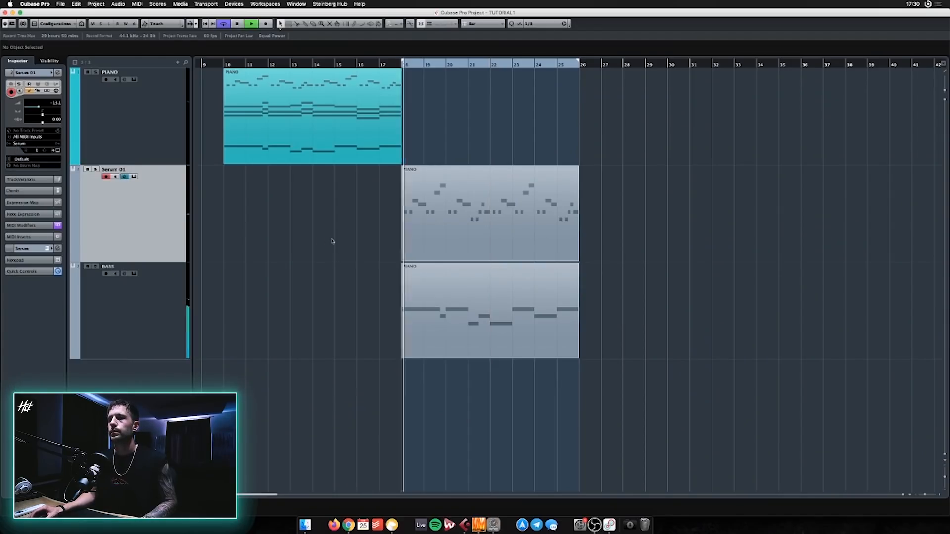
pyautogui.hscroll(-2, 318, 231)
pyautogui.press('space')
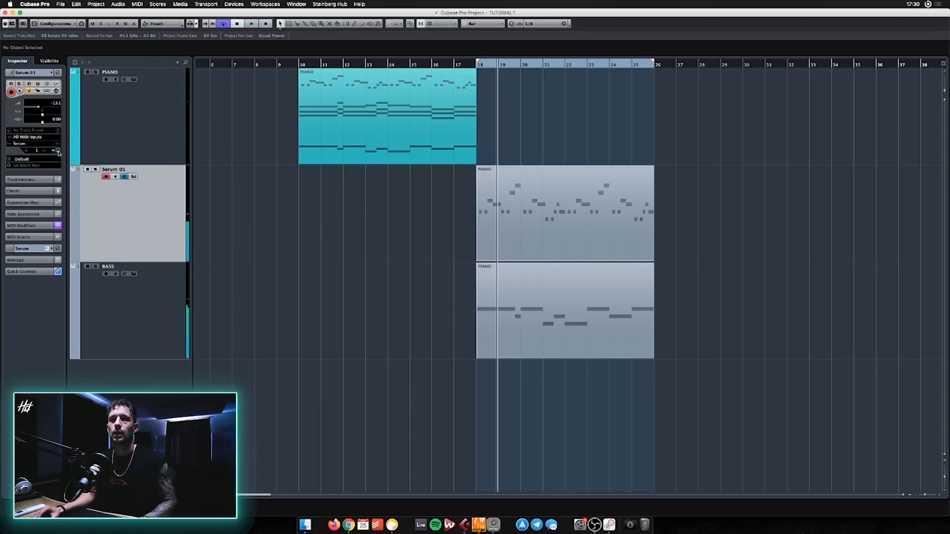
# - Load DUNE 2 as the Serum 01 track's instrument and bring in oscillator 2 with a density of 14 and adjusted semitone tuning
pyautogui.click(22, 144)
pyautogui.write('dune')
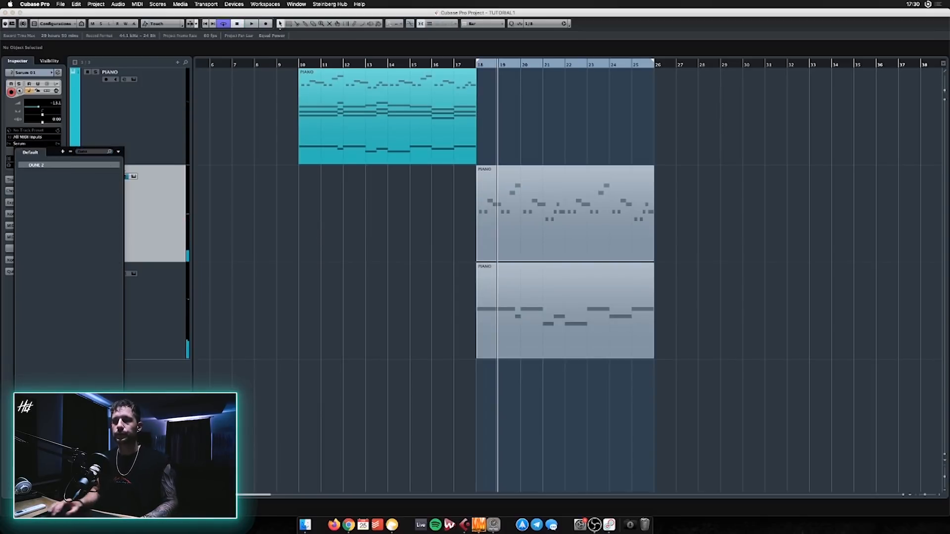
pyautogui.press('Return')
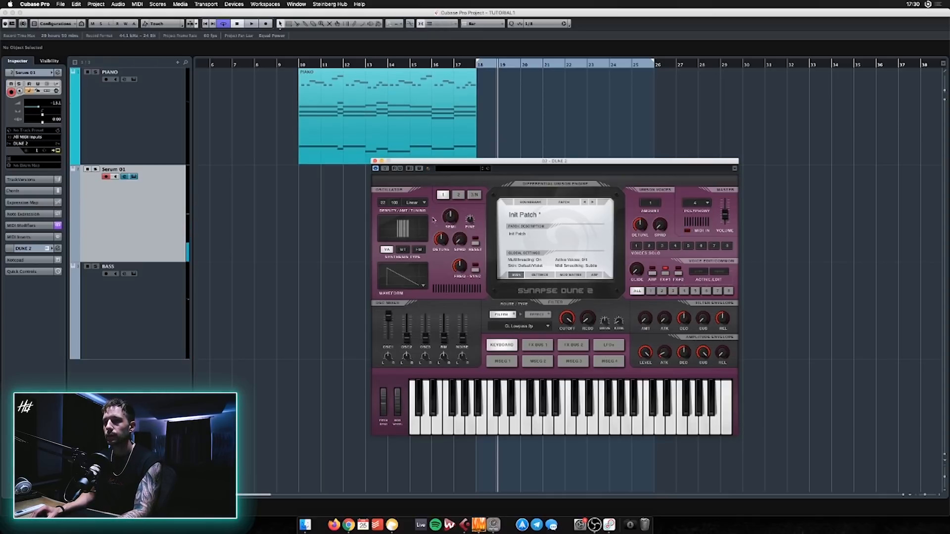
pyautogui.moveTo(463, 242); pyautogui.dragTo(448, 209)
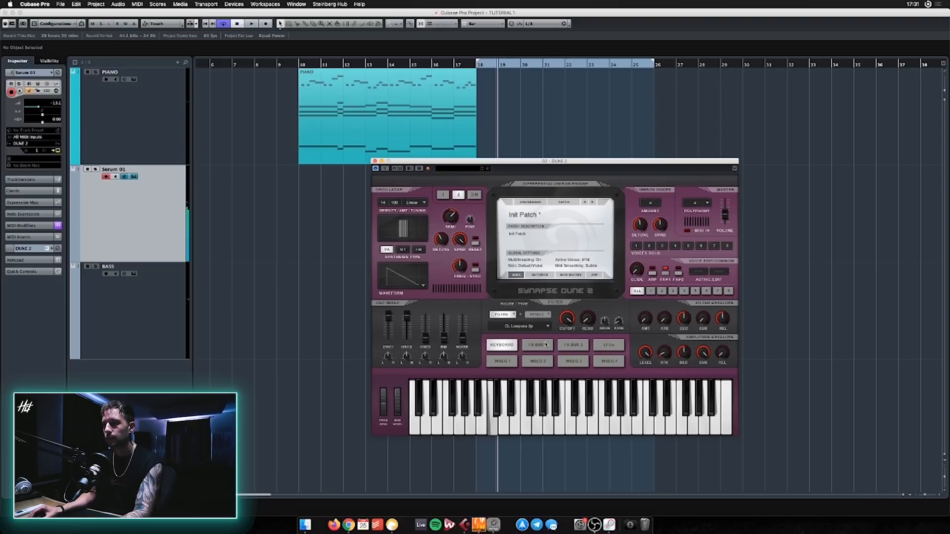
# - In DUNE 2's modulation matrix, assign MSEG 1 to pitch with an amount of 100
pyautogui.click(502, 362)
pyautogui.click(569, 273)
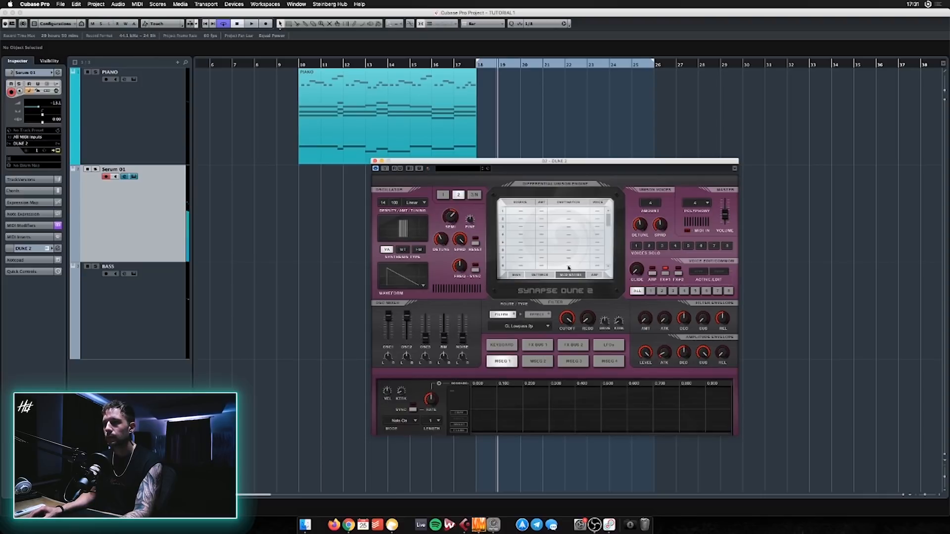
pyautogui.click(522, 215)
pyautogui.click(525, 420)
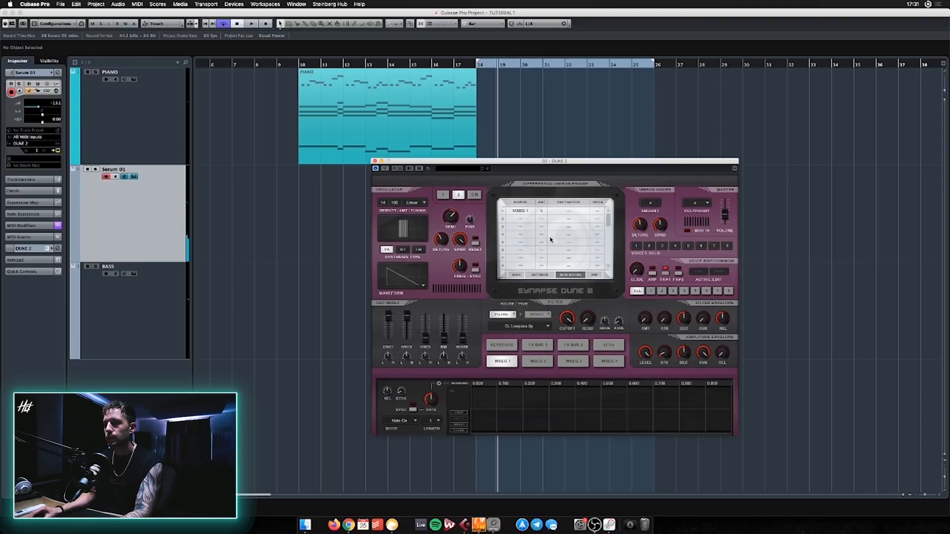
pyautogui.click(564, 211)
pyautogui.moveTo(567, 225)
pyautogui.click(638, 218)
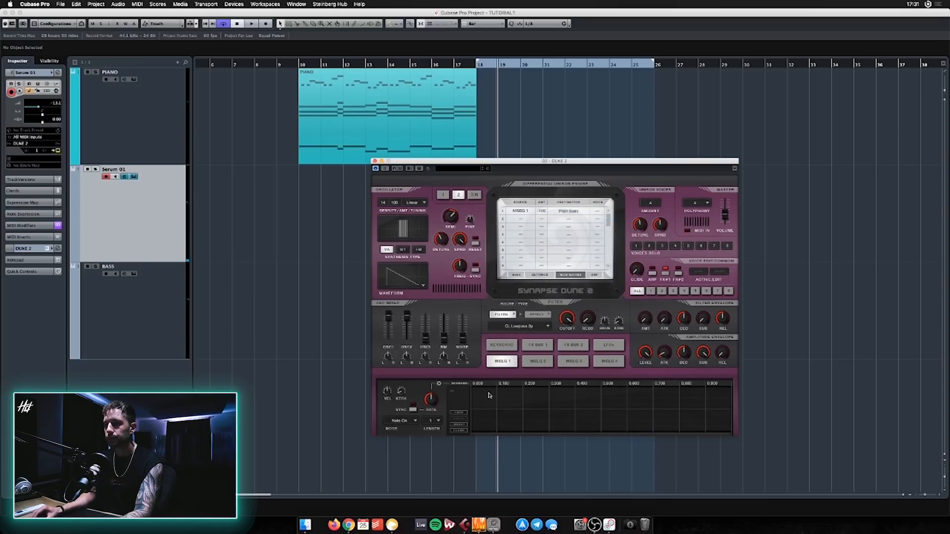
# - Draw a fast decay from full level to zero at the start of DUNE 2's MSEG 1 and play the result
pyautogui.click(496, 431)
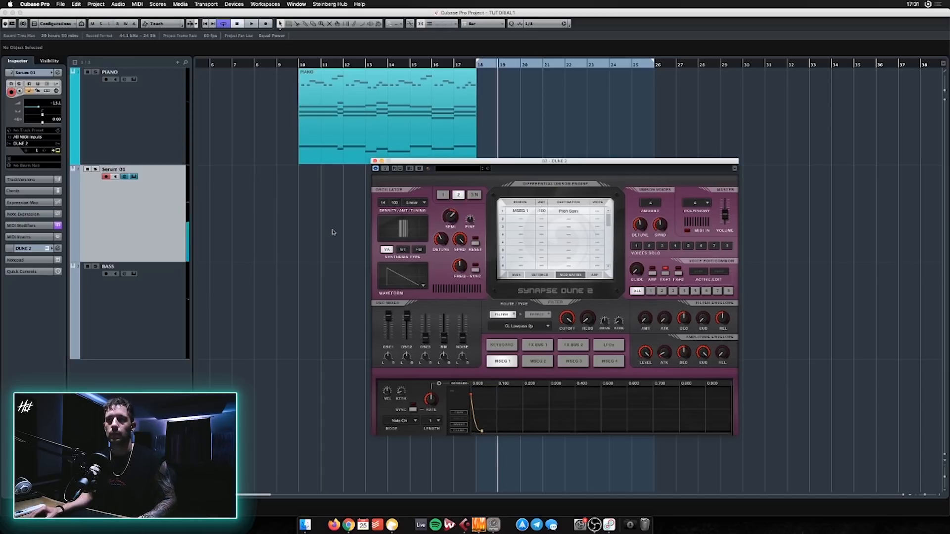
pyautogui.click(376, 161)
pyautogui.press('space')
pyautogui.press('space')
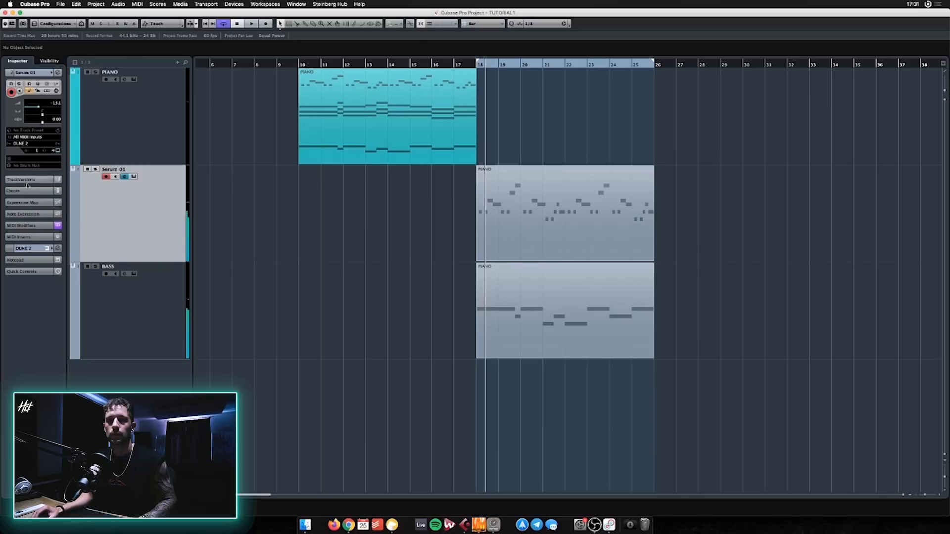
# - Transpose the Serum 01 track by -24 semitones in its MIDI modifiers and play it back
pyautogui.click(33, 225)
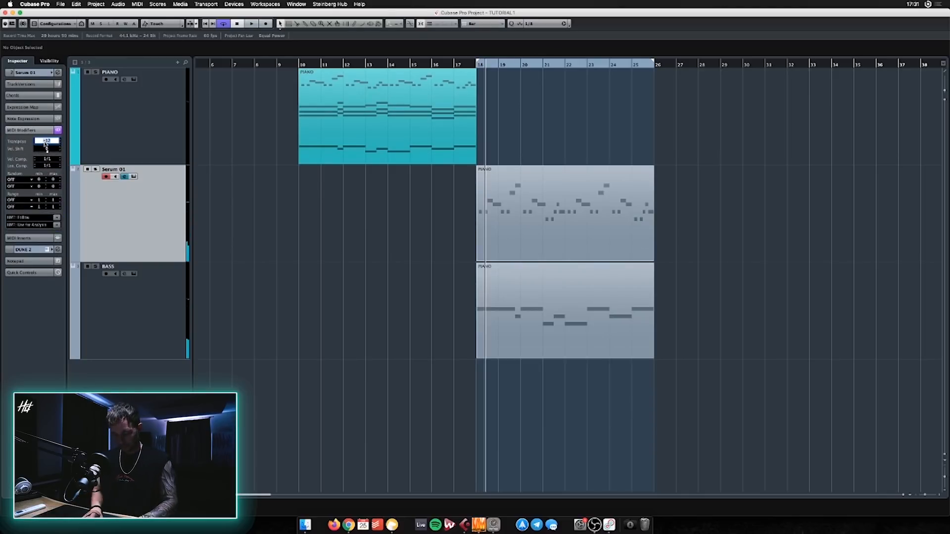
pyautogui.press('Return')
pyautogui.press('space')
# - During playback, shorten the MSEG 1 decay in DUNE 2 and switch to oscillator 1 to check its settings
pyautogui.click(124, 177)
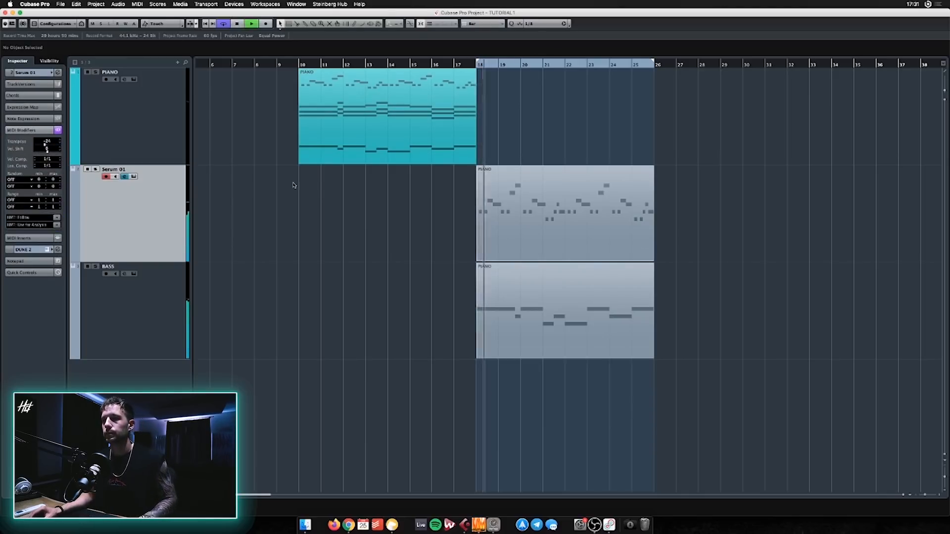
pyautogui.click(431, 235)
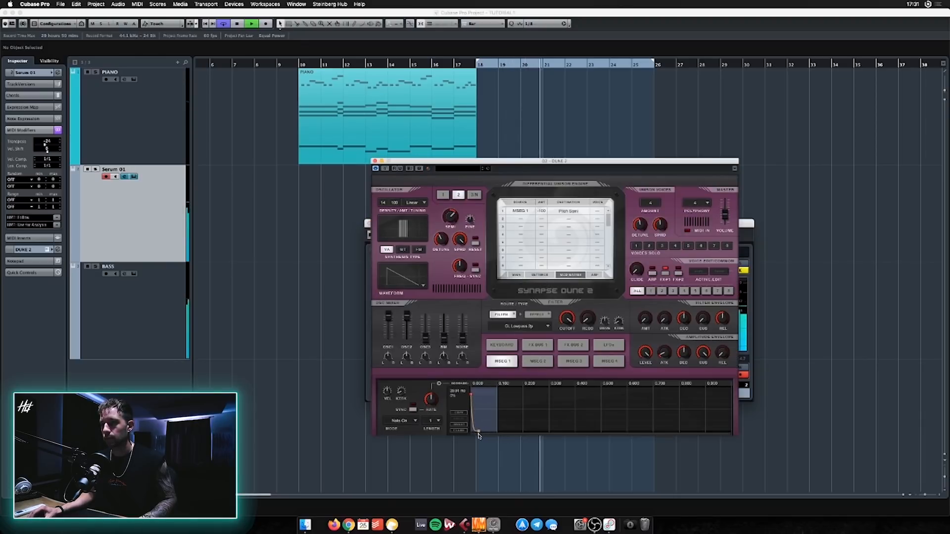
pyautogui.moveTo(442, 237)
pyautogui.click(442, 196)
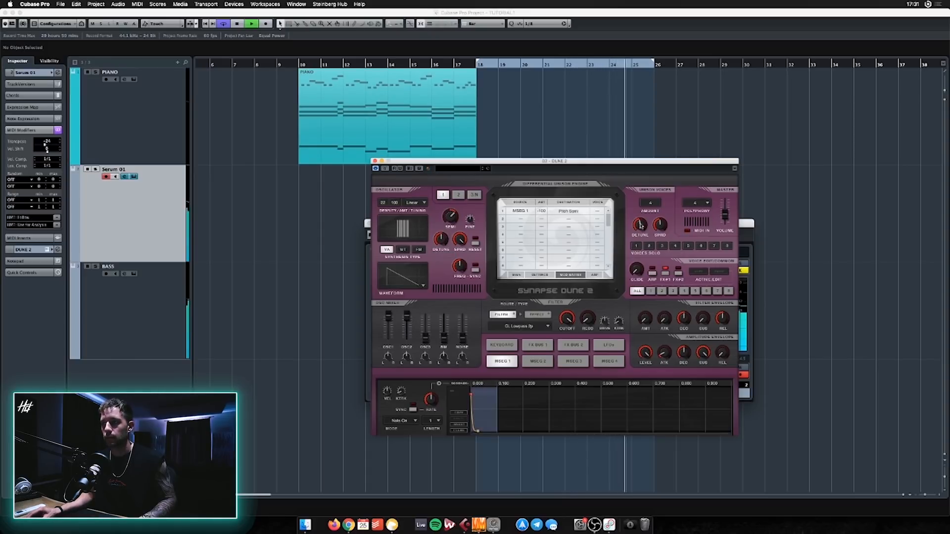
pyautogui.press('space')
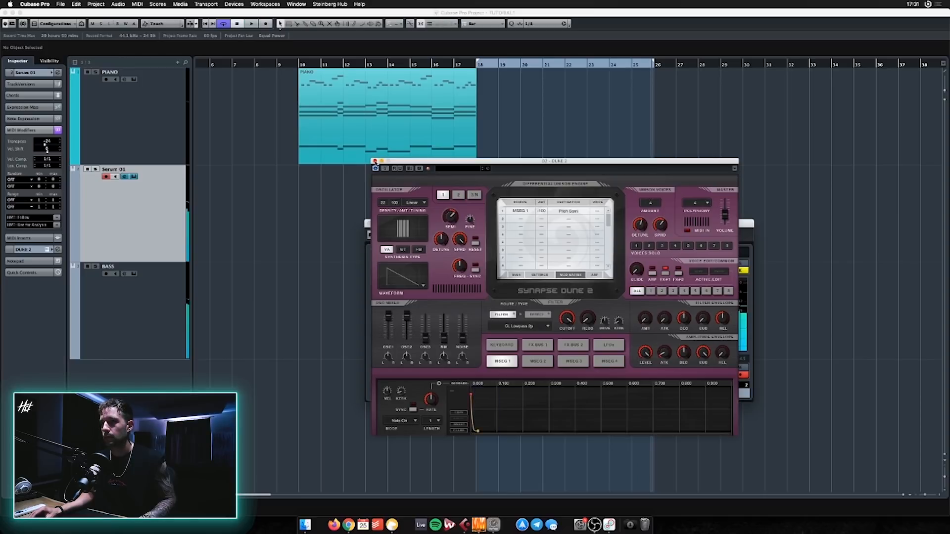
pyautogui.click(375, 161)
# - Add a stereo FX channel with ValhallaVintageVerb from the Serum 01 channel's first send slot
pyautogui.click(665, 262)
pyautogui.click(721, 335)
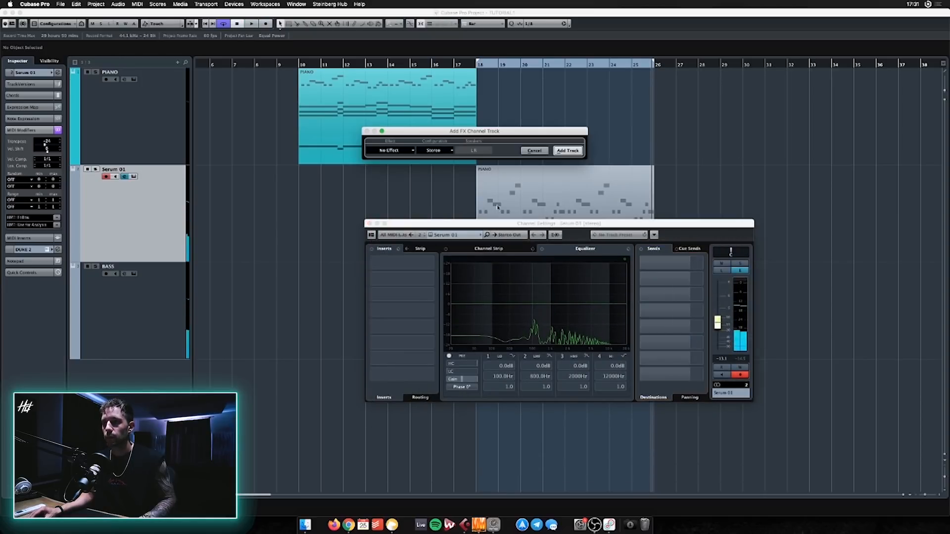
pyautogui.click(400, 151)
pyautogui.write('vinta')
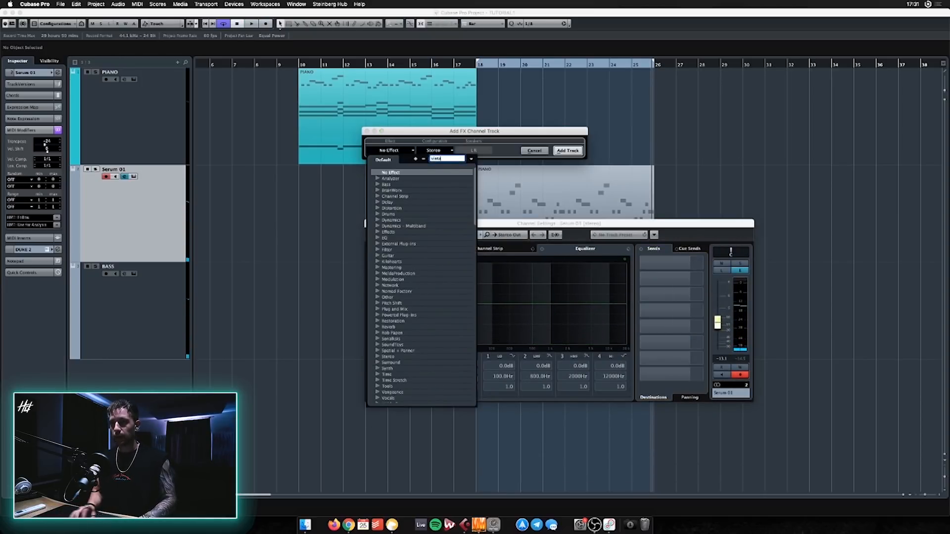
pyautogui.write('ge')
pyautogui.click(401, 268)
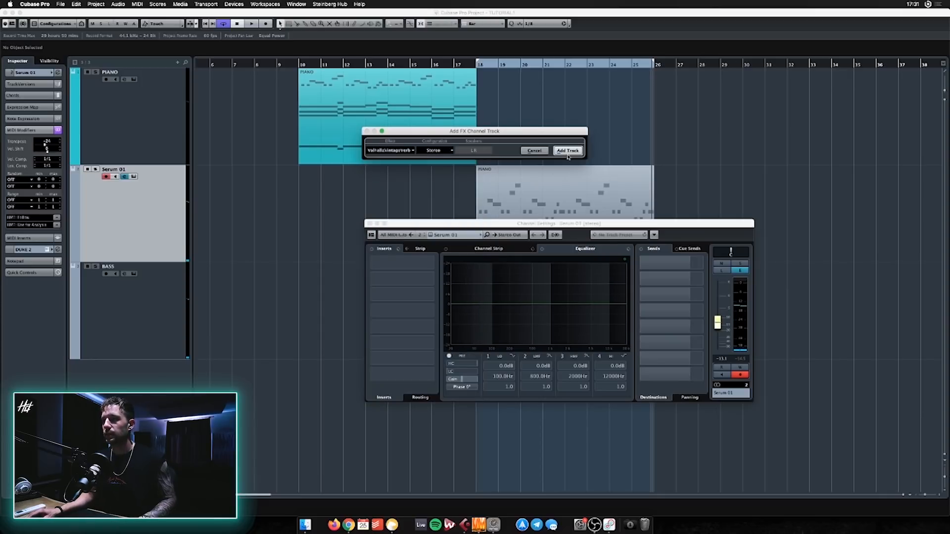
pyautogui.click(567, 152)
pyautogui.moveTo(545, 248); pyautogui.dragTo(515, 156)
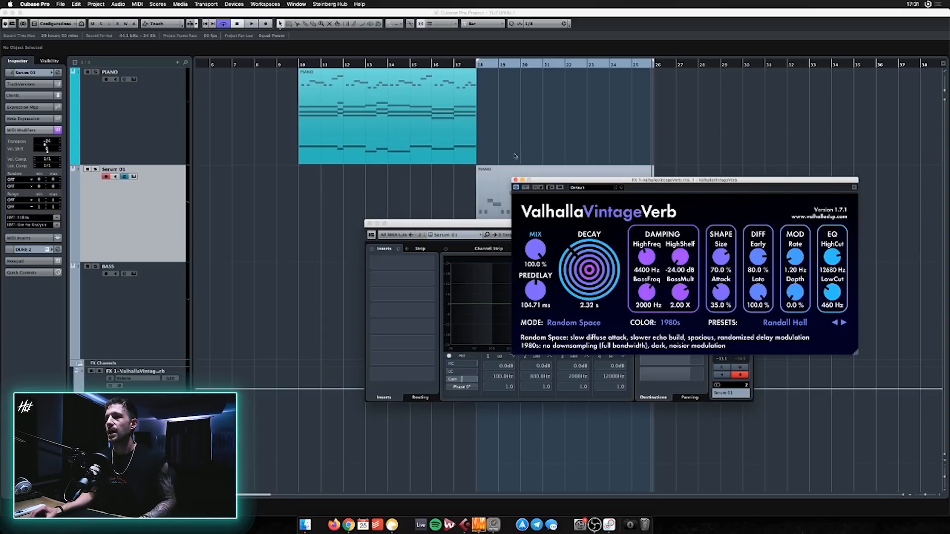
pyautogui.click(515, 181)
# - Set the Serum 01 send level to the ValhallaVintageVerb channel to about -10.3 dB while playing the loop
pyautogui.press('space')
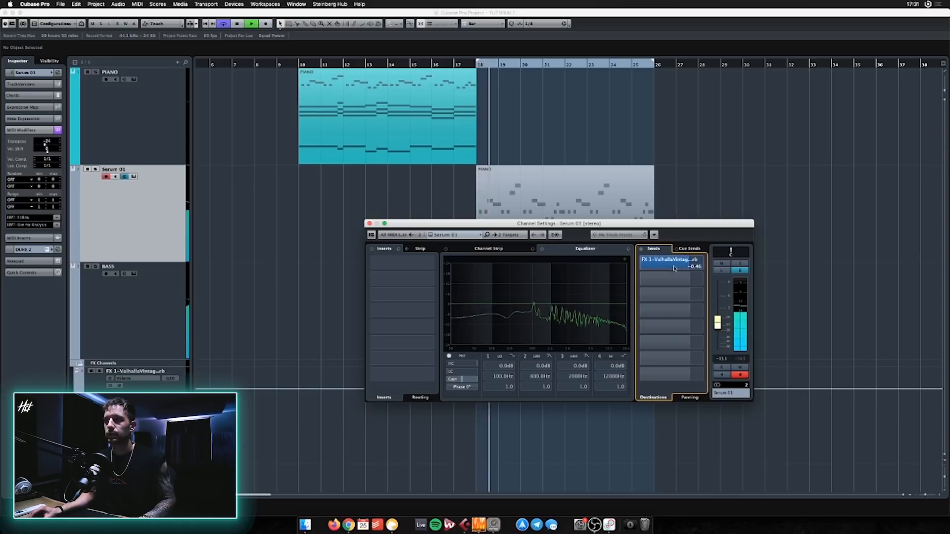
pyautogui.moveTo(673, 268); pyautogui.dragTo(667, 270)
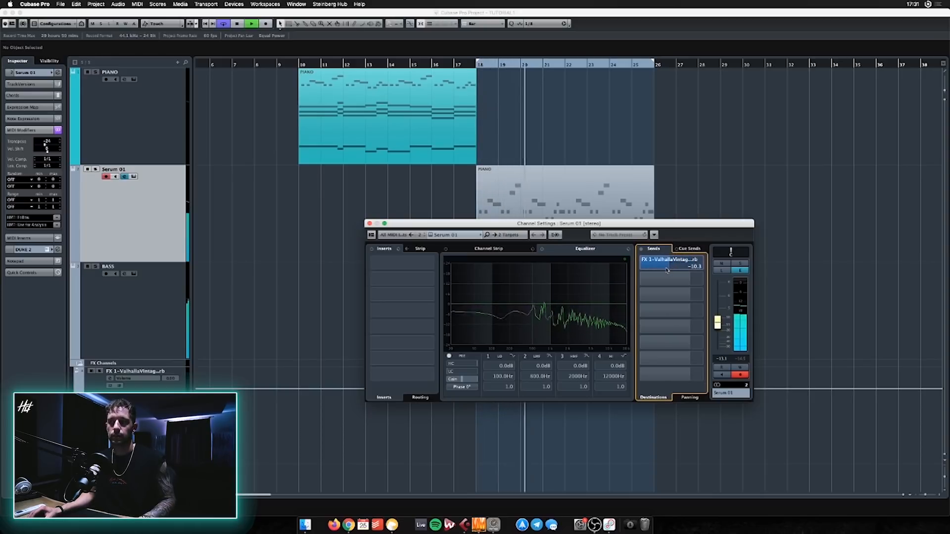
pyautogui.click(370, 224)
# - Add an instrument track with Serum as its instrument below Serum 01
pyautogui.rightClick(187, 214)
pyautogui.moveTo(292, 218)
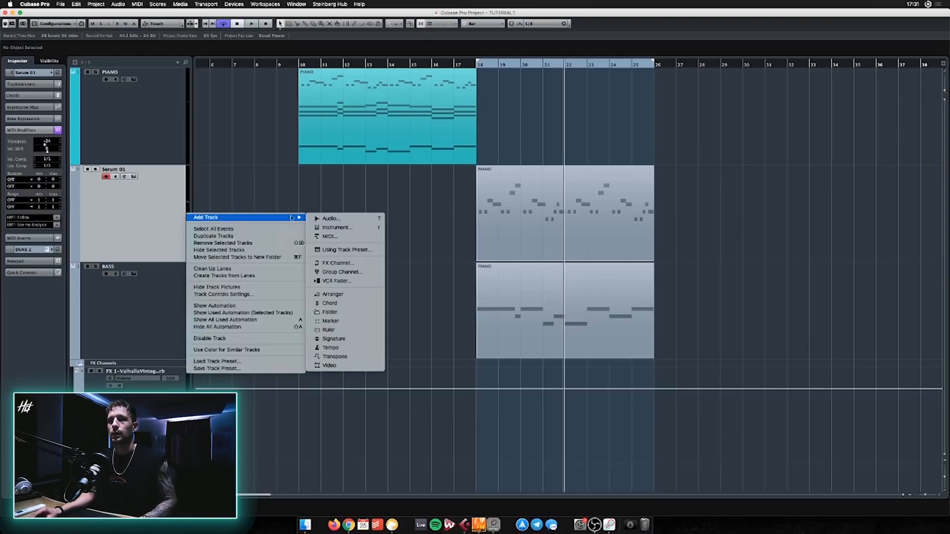
pyautogui.click(344, 228)
pyautogui.click(505, 141)
pyautogui.write('ser')
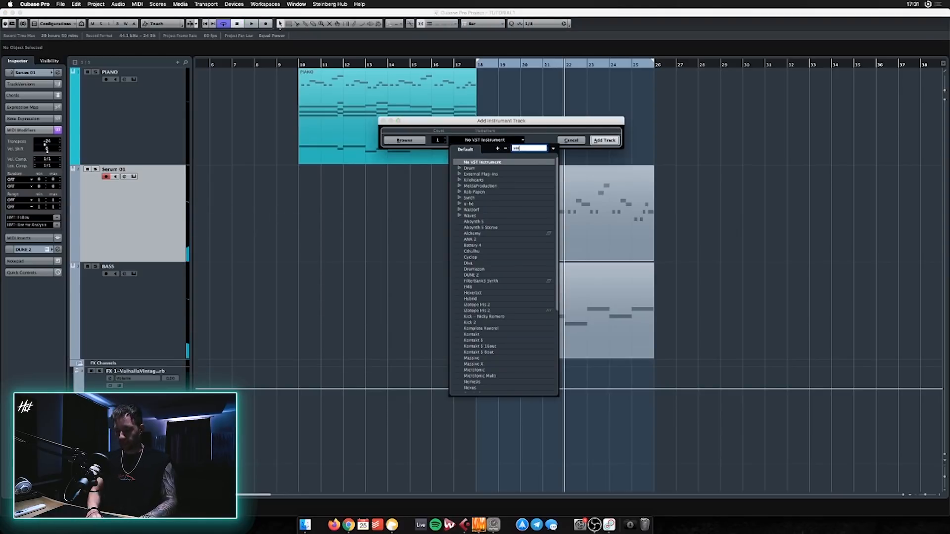
pyautogui.write('um')
pyautogui.press('Return')
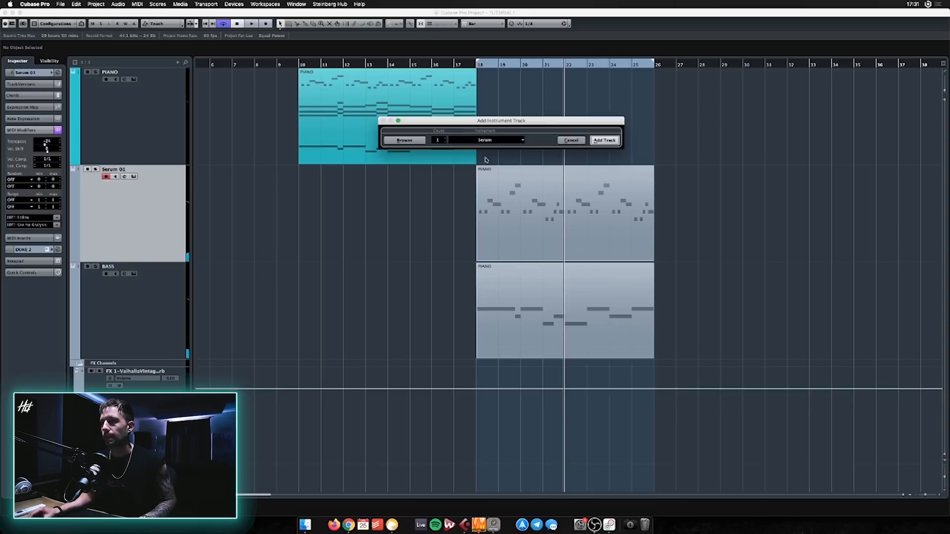
pyautogui.press('Return')
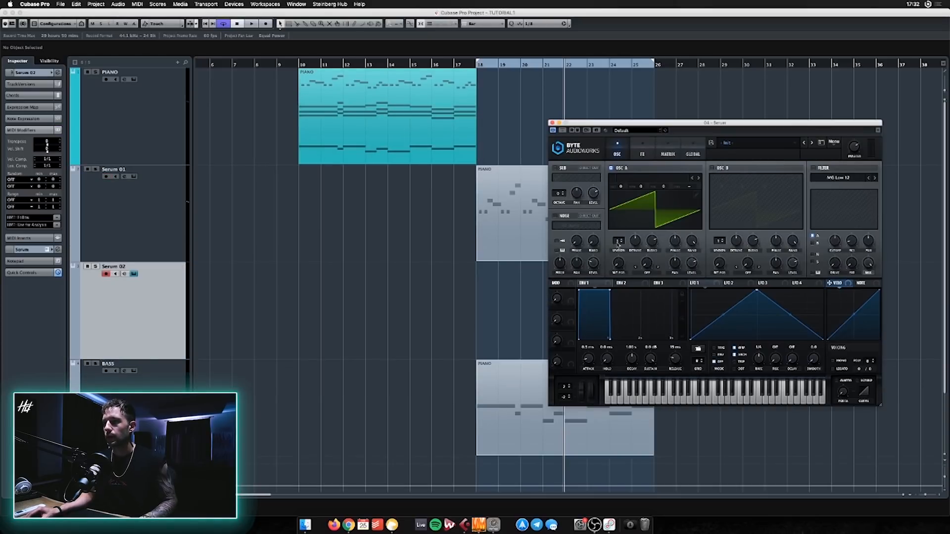
# - Raise Serum's oscillator A unison to 16 voices and lower the Serum 02 track level to about -8.4 dB
pyautogui.moveTo(618, 244); pyautogui.dragTo(603, 157)
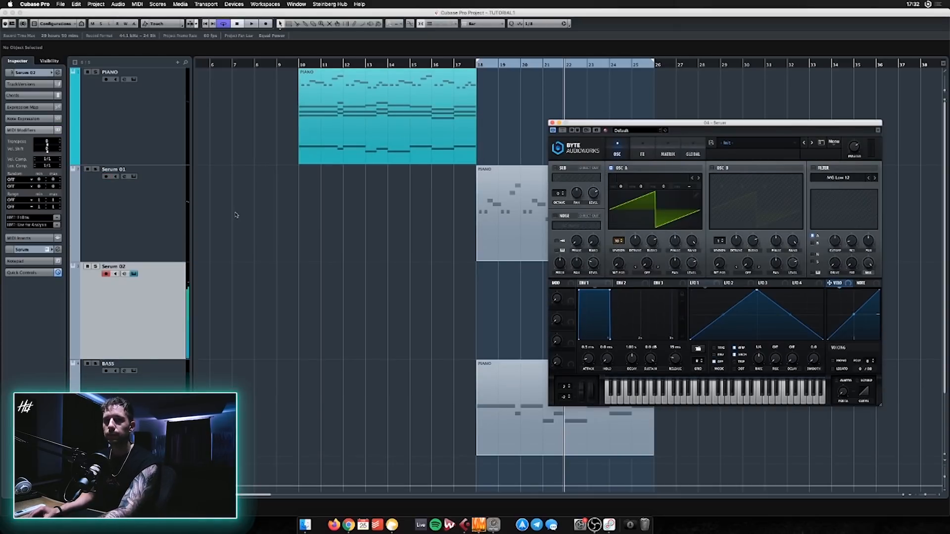
pyautogui.click(30, 250)
pyautogui.click(33, 213)
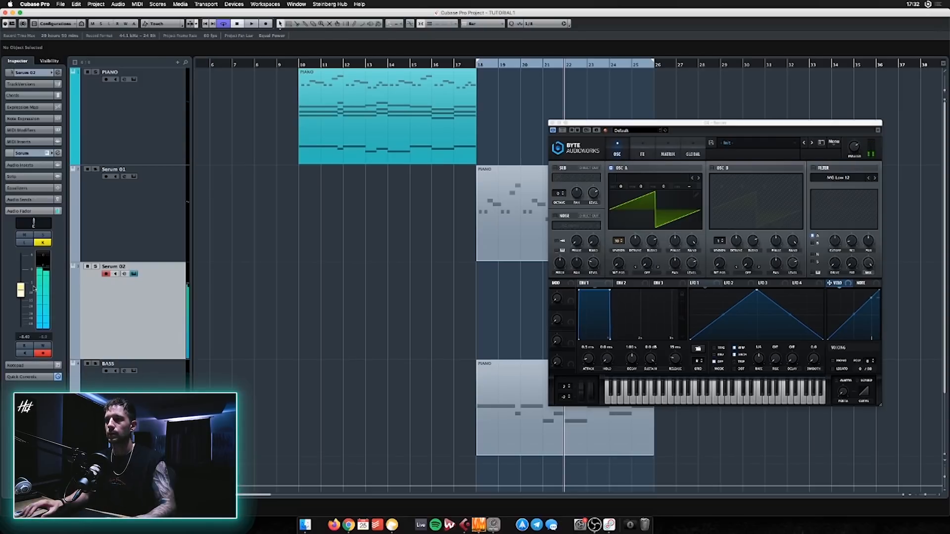
# - Copy the piano part to bar 18 on the Serum 02 track and mute its melody and bass notes
pyautogui.moveTo(345, 142); pyautogui.dragTo(522, 341)
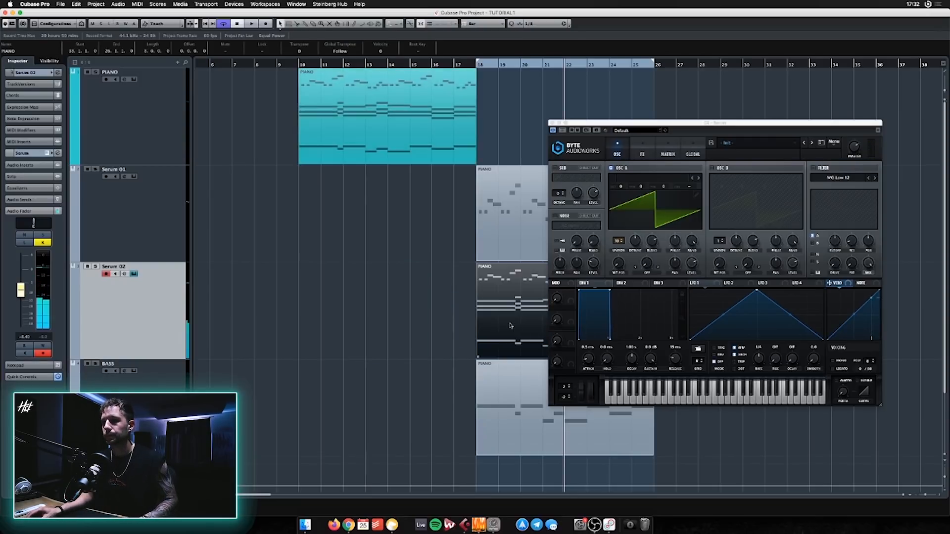
pyautogui.press('Return')
pyautogui.scroll(2, 106, 97)
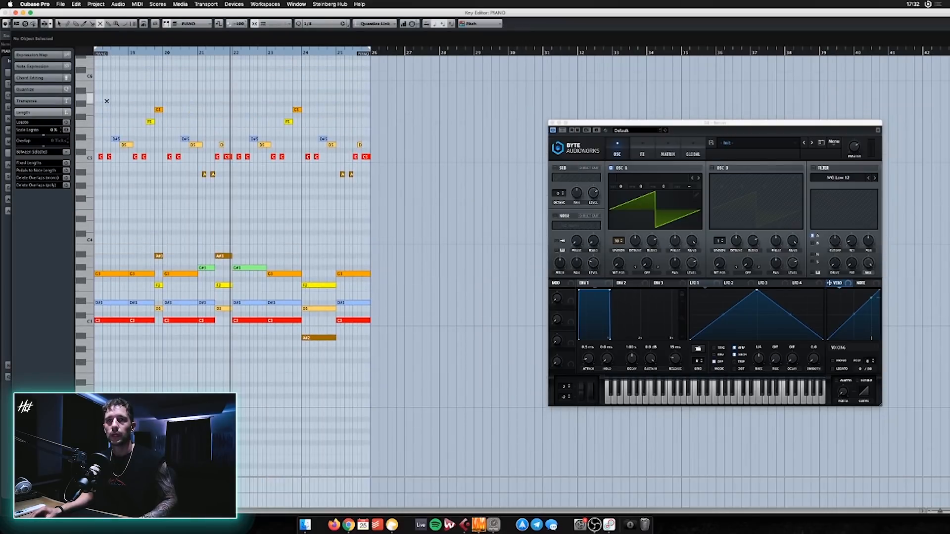
pyautogui.moveTo(100, 101); pyautogui.dragTo(428, 232)
pyautogui.scroll(-5, 416, 238)
pyautogui.moveTo(110, 340); pyautogui.dragTo(397, 429)
pyautogui.press('Return')
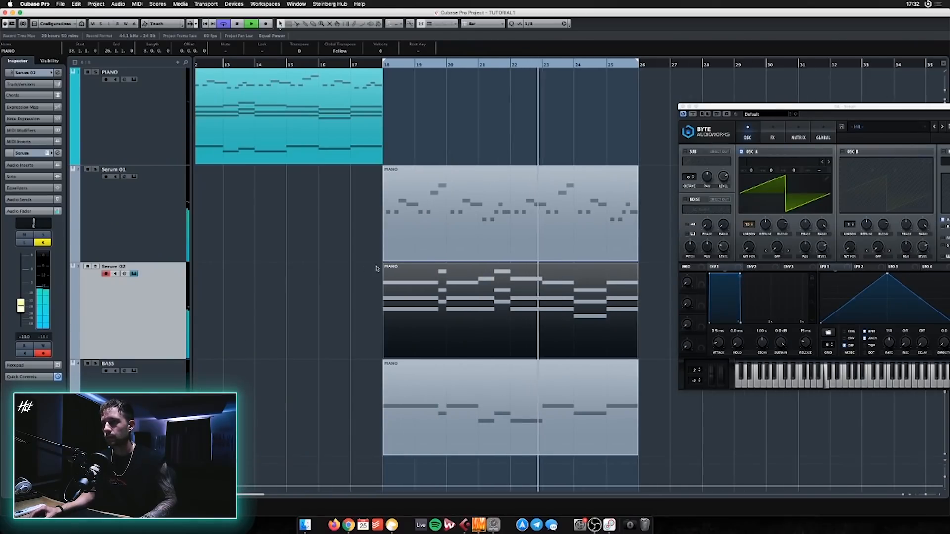
pyautogui.click(376, 268)
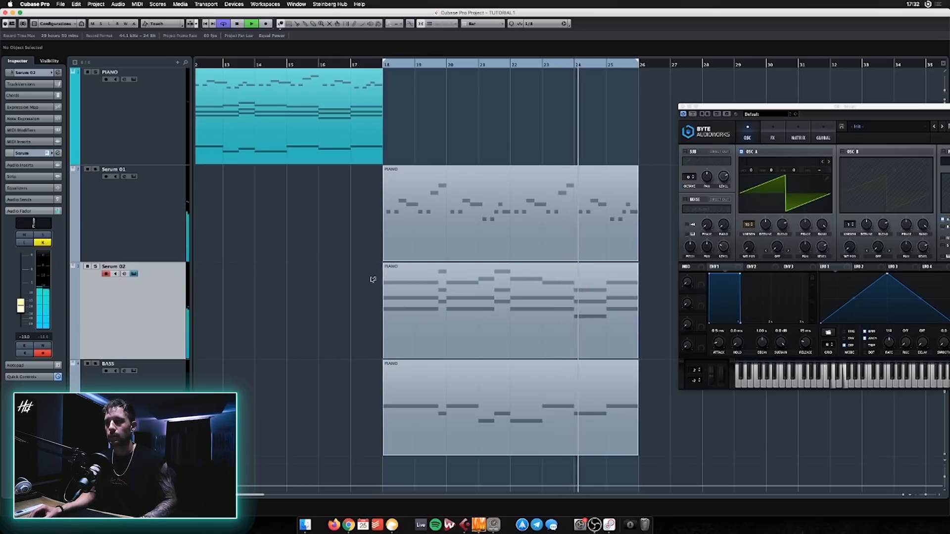
# - Open the Serum 02 part for editing and trim the start of the bar 18 chord to the first melody note
pyautogui.click(430, 272)
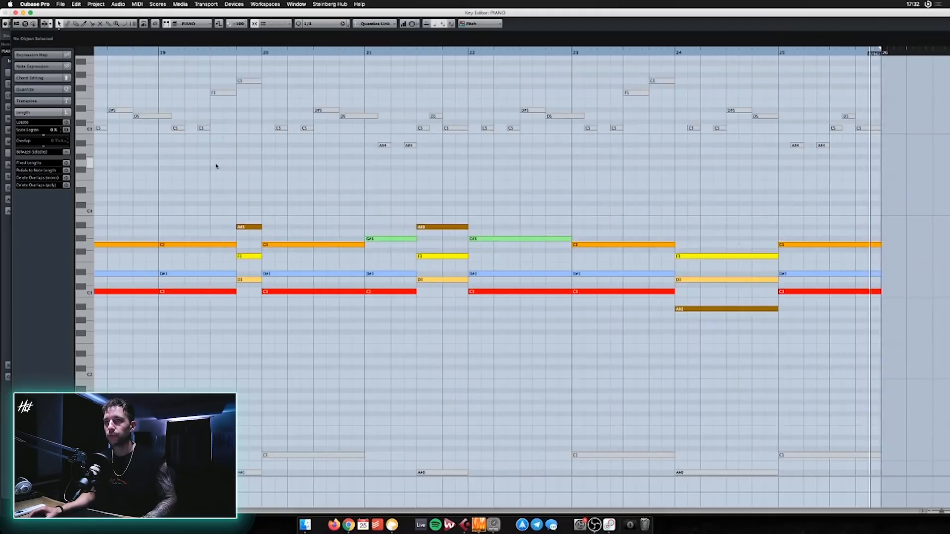
pyautogui.hscroll(3, 214, 165)
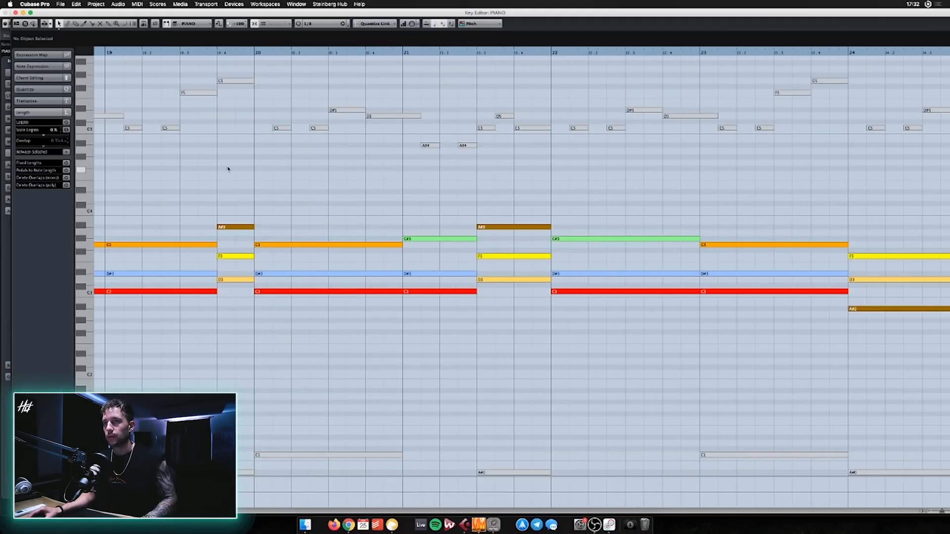
pyautogui.hscroll(-3, 228, 169)
pyautogui.moveTo(263, 268); pyautogui.dragTo(271, 328)
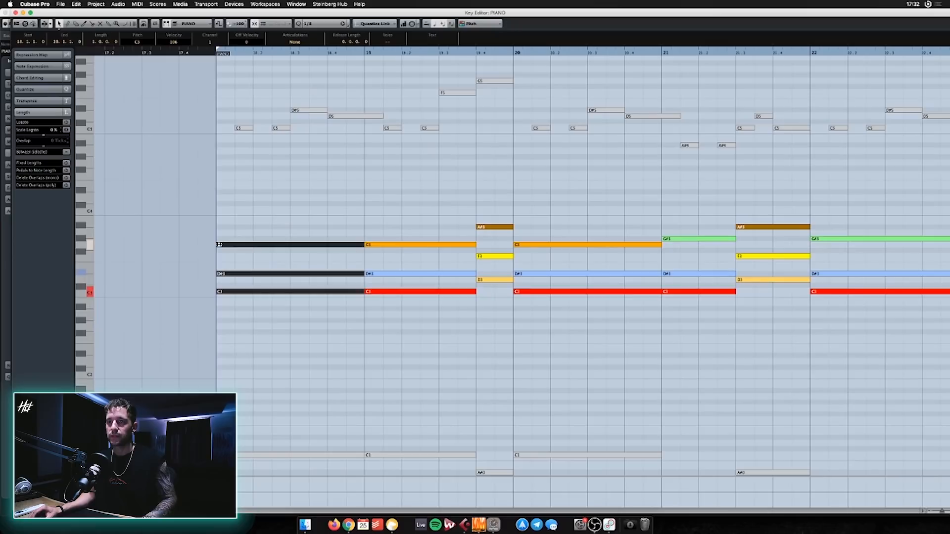
pyautogui.moveTo(218, 245); pyautogui.dragTo(236, 245)
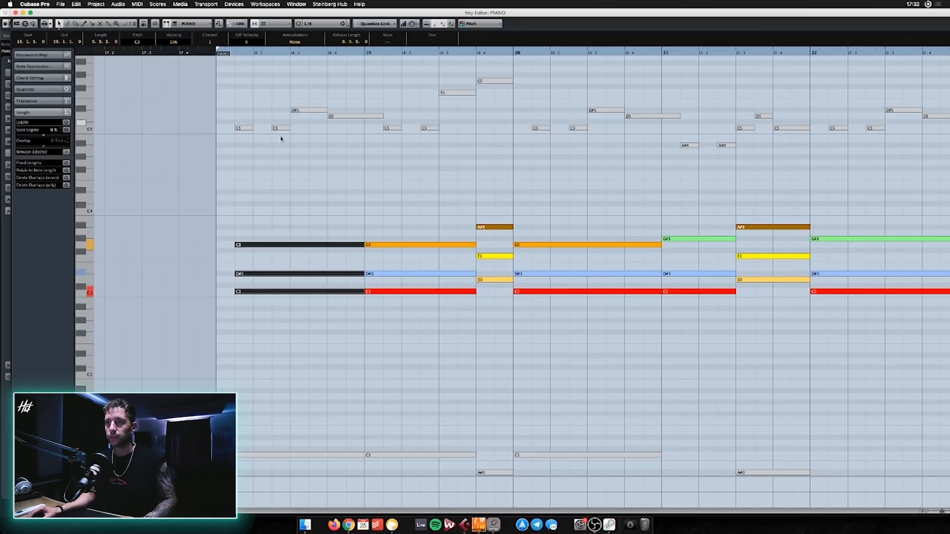
# - Split and trim the Serum 02 chords so they follow the rhythm of the melody from bar 18 to 26
pyautogui.moveTo(362, 244); pyautogui.dragTo(372, 346)
pyautogui.press('super+z')
pyautogui.click(293, 292)
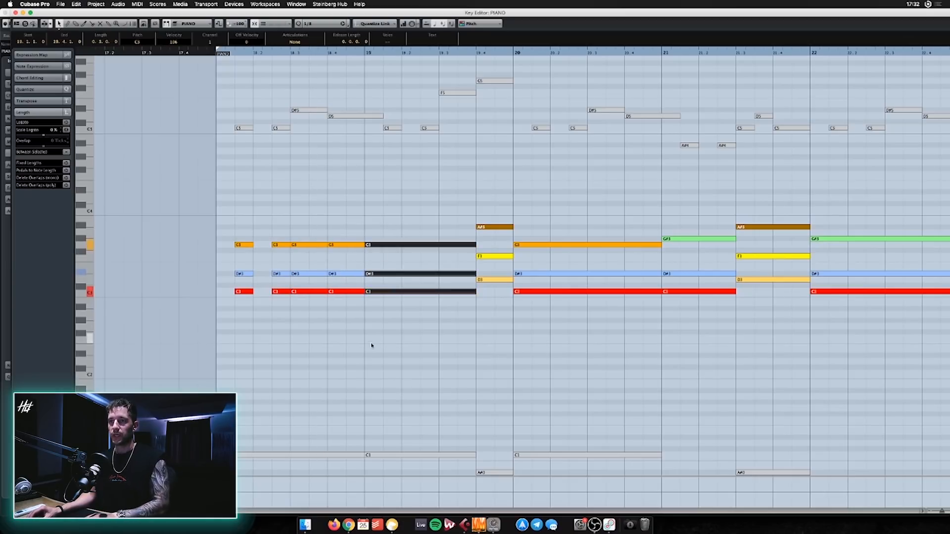
pyautogui.moveTo(369, 293); pyautogui.dragTo(387, 297)
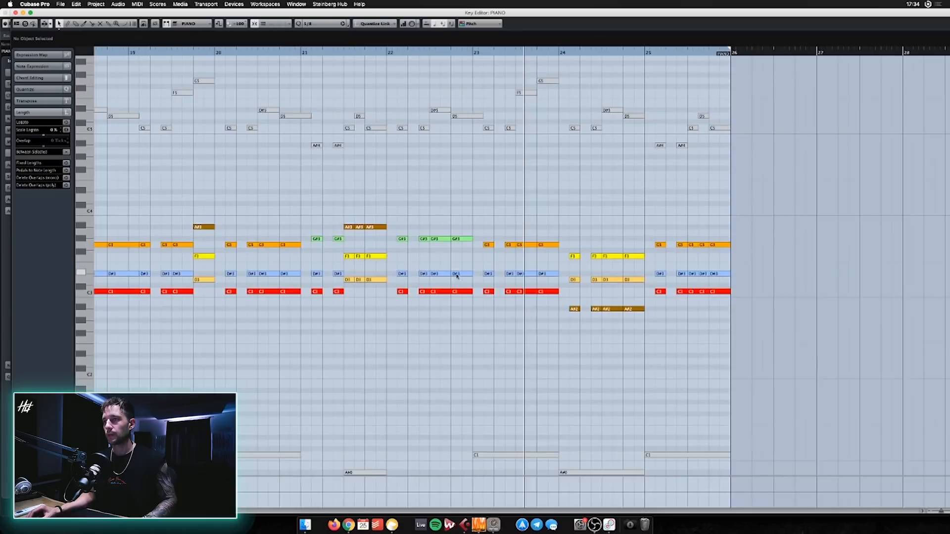
# - Play back the rhythmic chord pattern from bar 18 and return to the project arrangement
pyautogui.scroll(-2, 418, 244)
pyautogui.hscroll(-3, 419, 244)
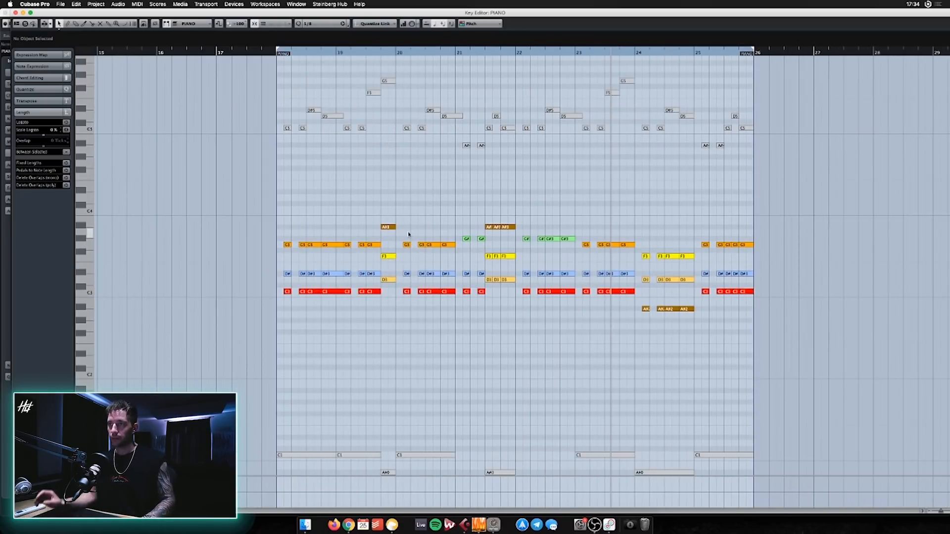
pyautogui.press('space')
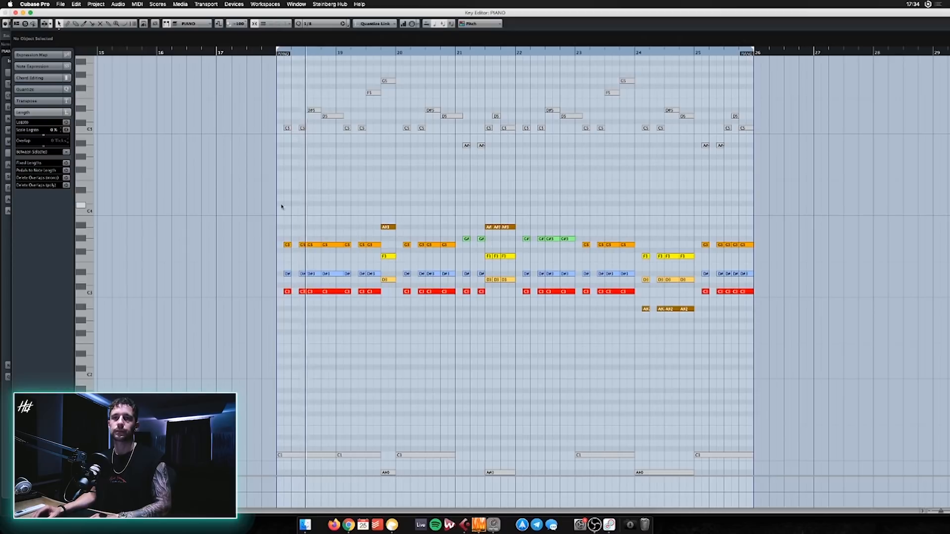
pyautogui.click(15, 13)
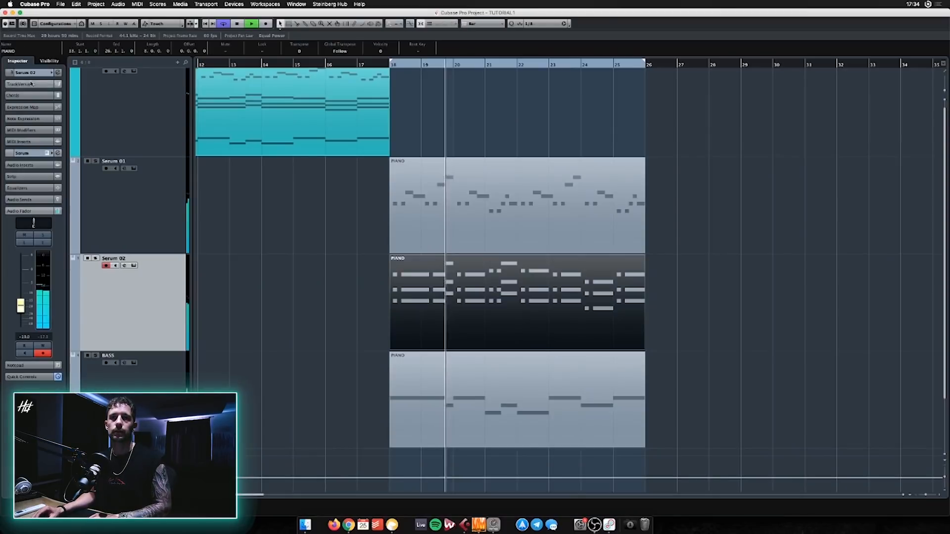
# - Transpose the Serum 02 track up 12 semitones and lower its channel fader to about -20.5 dB
pyautogui.click(21, 129)
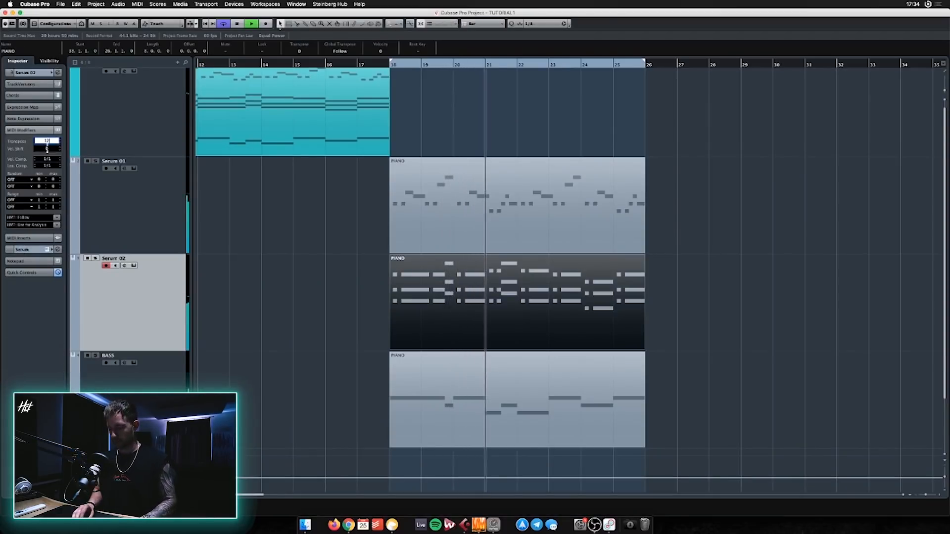
pyautogui.click(124, 265)
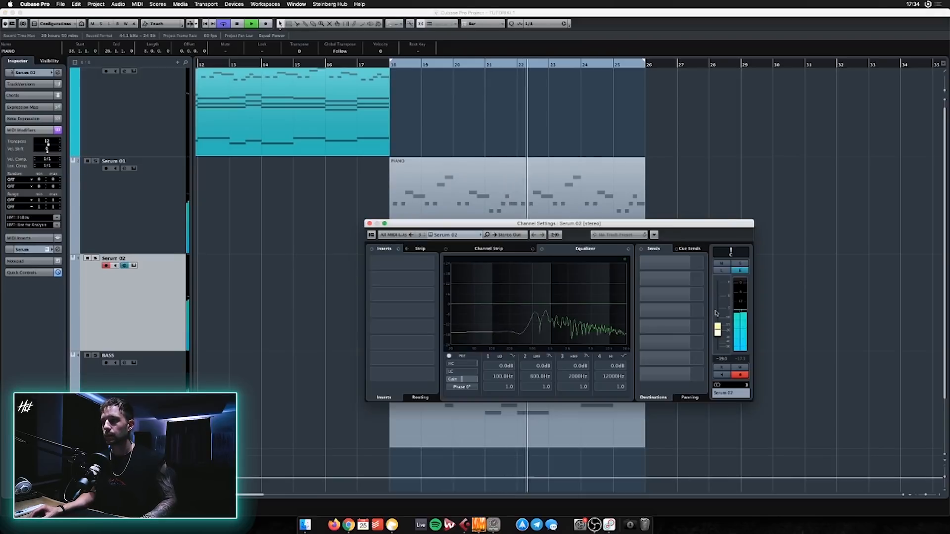
pyautogui.moveTo(716, 329); pyautogui.dragTo(713, 330)
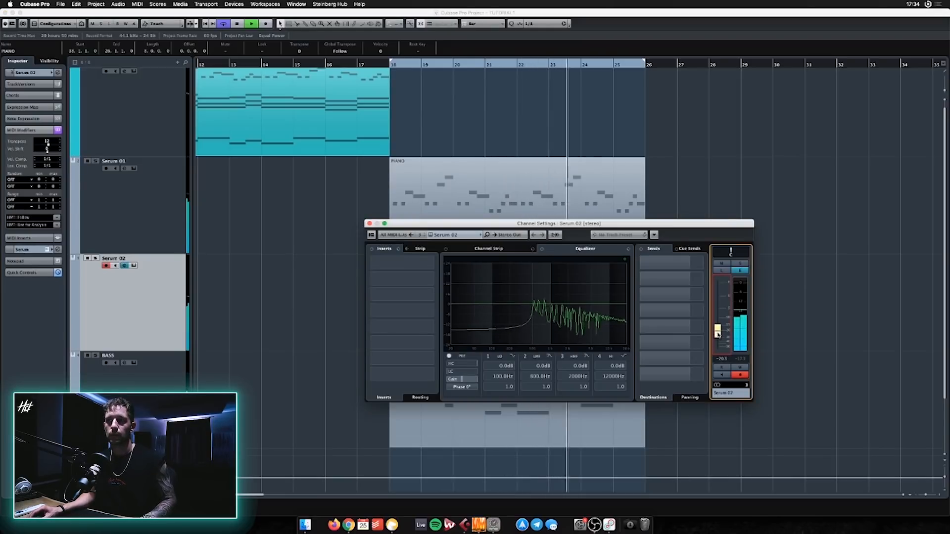
# - Close the channel settings and open the Serum 02 part in the Key Editor to play back its chords against the melody
pyautogui.moveTo(368, 223); pyautogui.dragTo(531, 147)
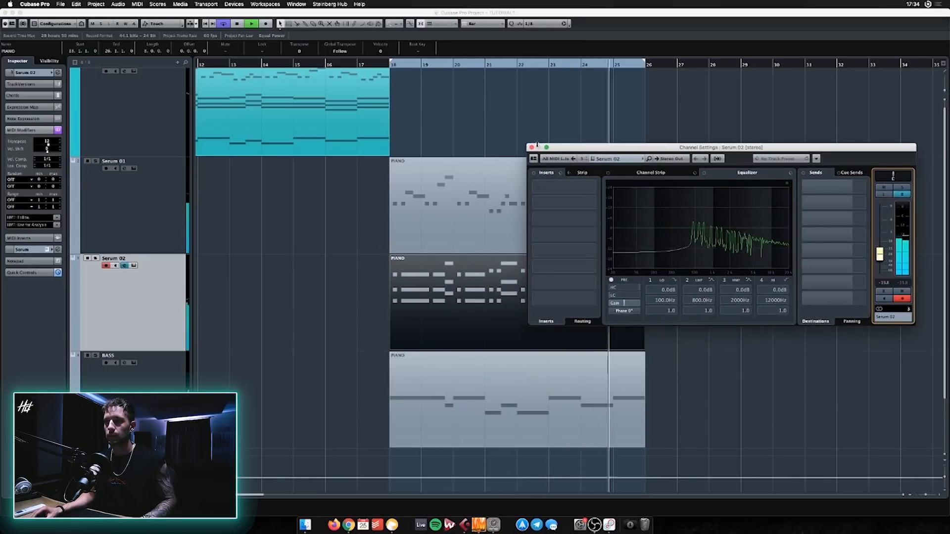
pyautogui.click(532, 148)
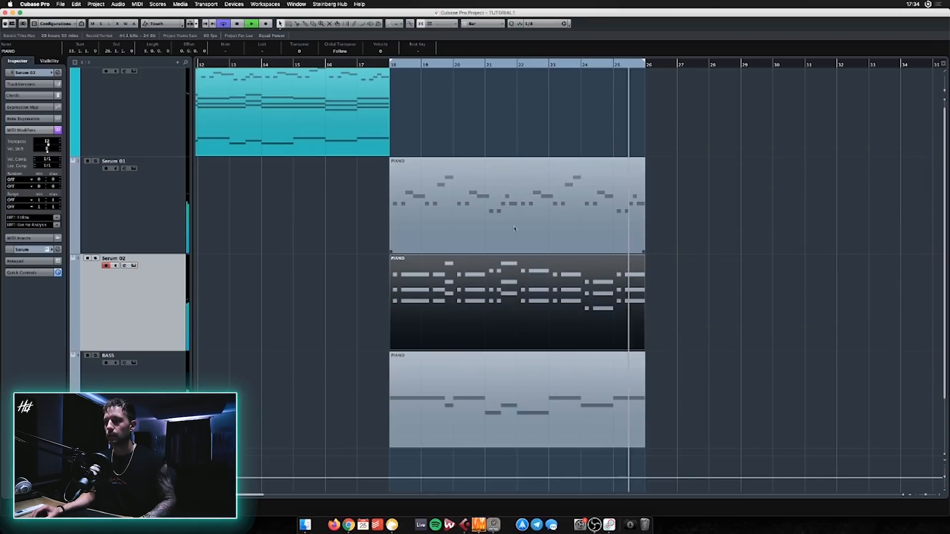
pyautogui.doubleClick(520, 311)
pyautogui.press('h')
pyautogui.press('h')
pyautogui.press('h')
pyautogui.press('h')
pyautogui.press('space')
pyautogui.hscroll(3, 539, 263)
pyautogui.press('super+a')
pyautogui.press('l')
pyautogui.press('space')
# - Lower the D#3 chord note at 18.4 to D3 to match the melody's D5, and play it back
pyautogui.click(396, 221)
pyautogui.hscroll(3, 396, 221)
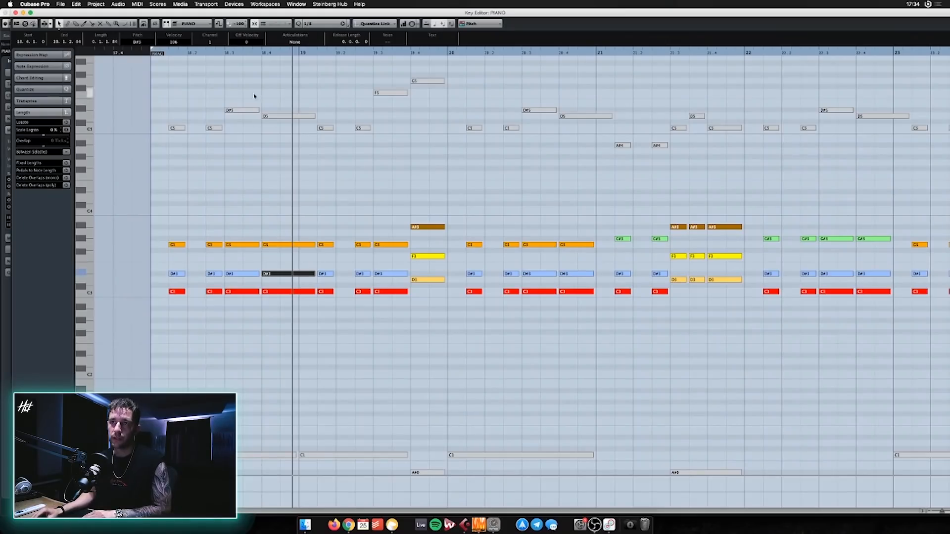
pyautogui.moveTo(244, 92); pyautogui.dragTo(275, 143)
pyautogui.click(242, 110)
pyautogui.click(269, 115)
pyautogui.click(251, 266)
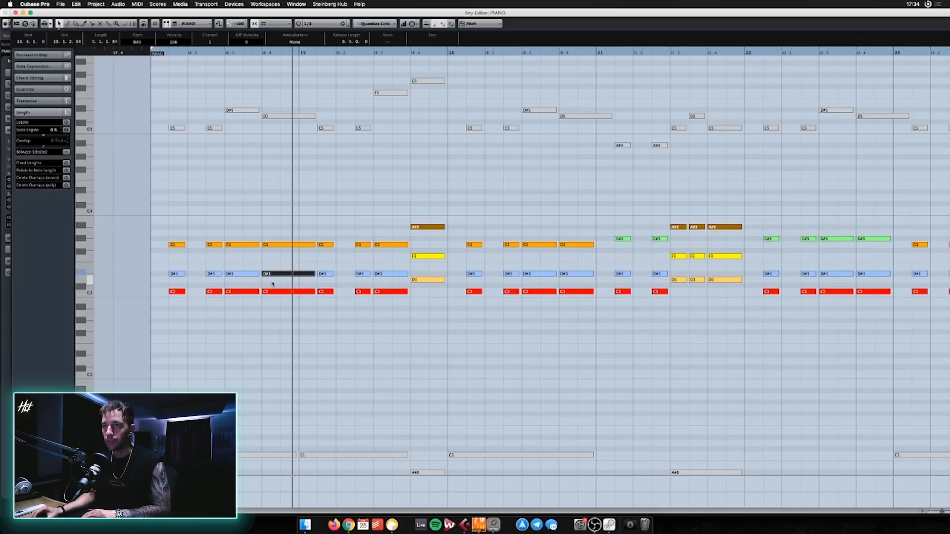
pyautogui.press('space')
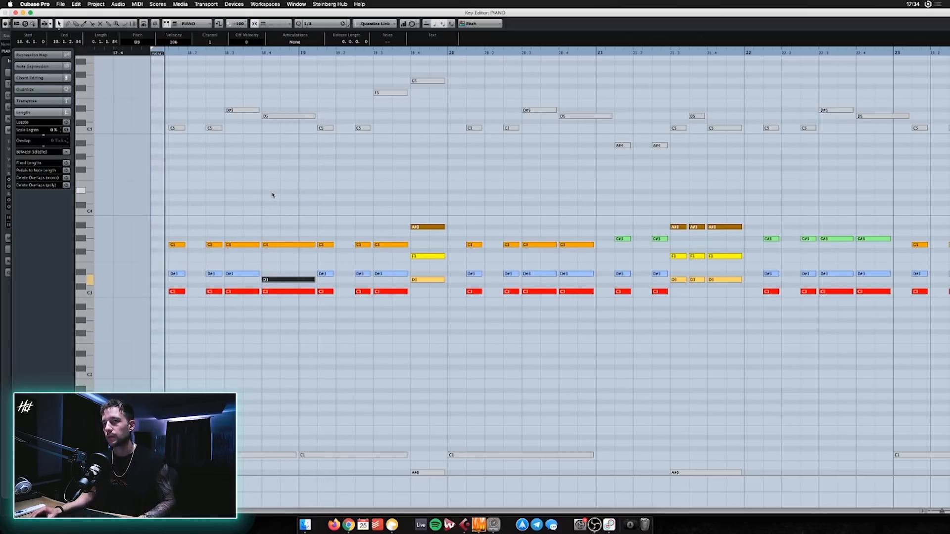
# - Raise the C3 chord note at 19.3 to C4 and lower the D#3 notes at 20.4, 22.4 and late 25.3 to D3
pyautogui.press('space')
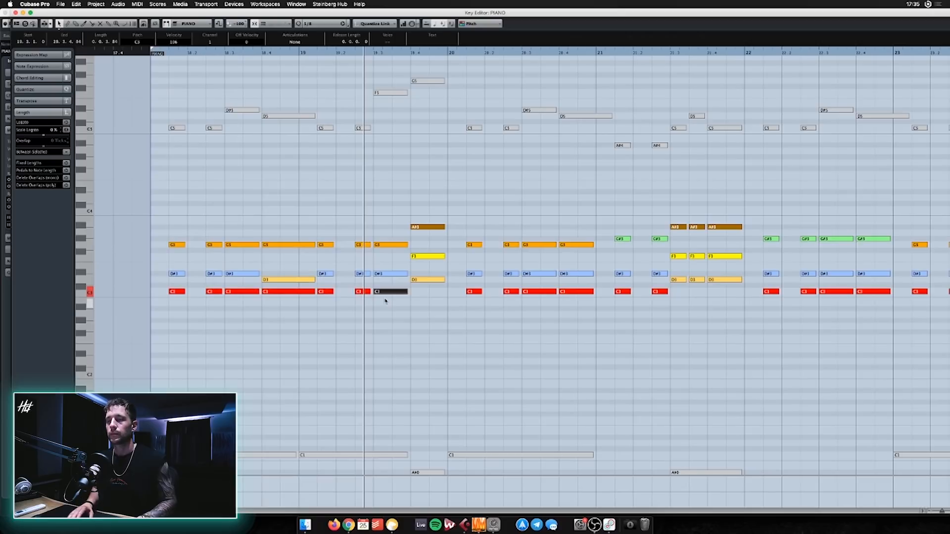
pyautogui.press('space')
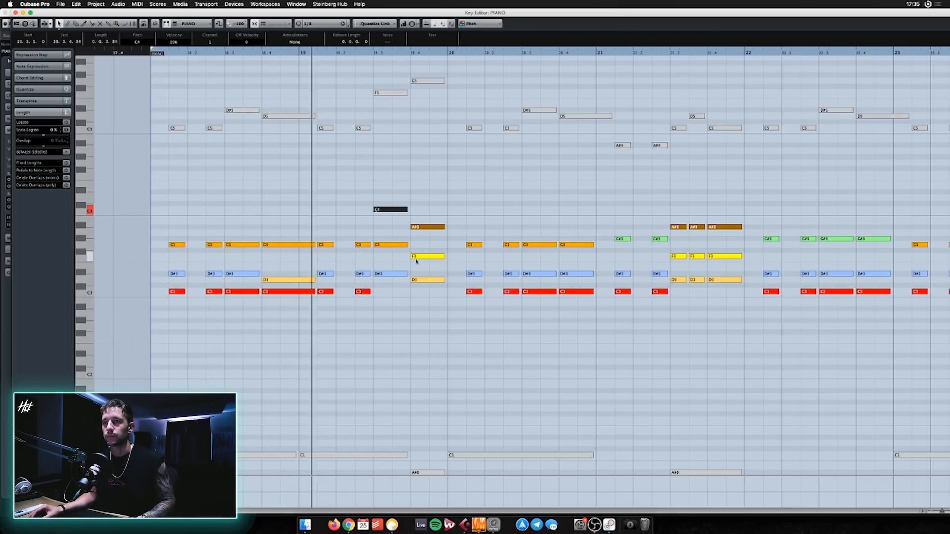
pyautogui.hscroll(2, 408, 255)
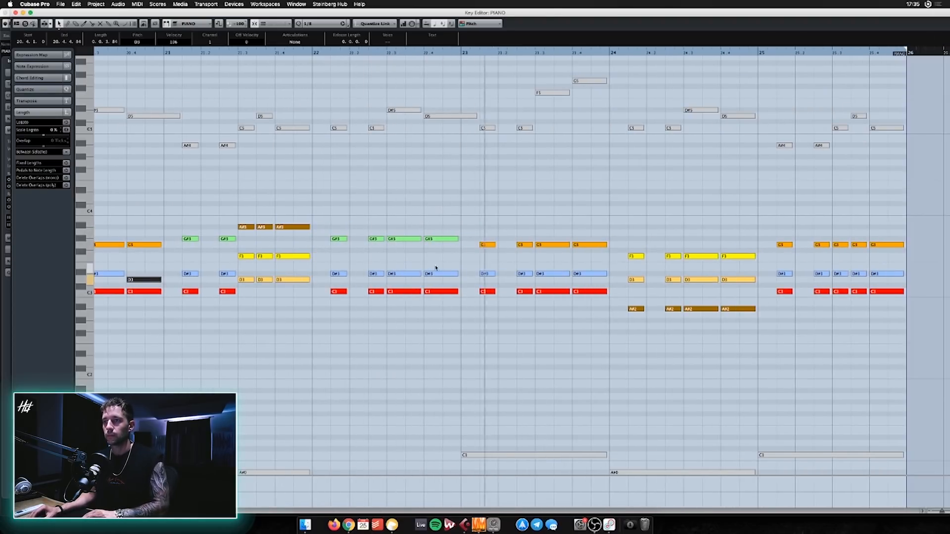
pyautogui.moveTo(433, 273); pyautogui.dragTo(438, 279)
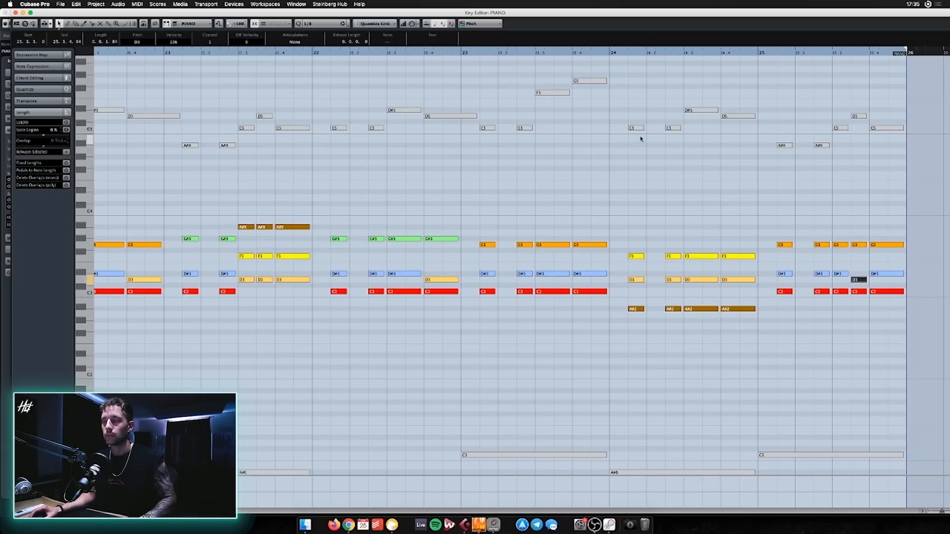
# - Try lowering the long A#3 chord note at the end of bar 21 by an octave
pyautogui.hscroll(-2, 637, 141)
pyautogui.press('g')
pyautogui.press('g')
pyautogui.hscroll(3, 634, 143)
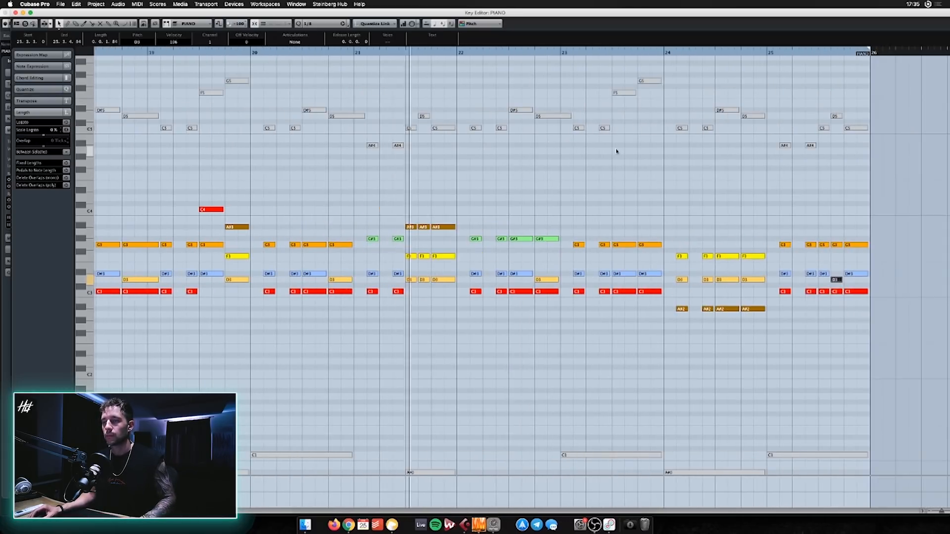
pyautogui.click(444, 227)
pyautogui.hotkey('shift', 'Down')
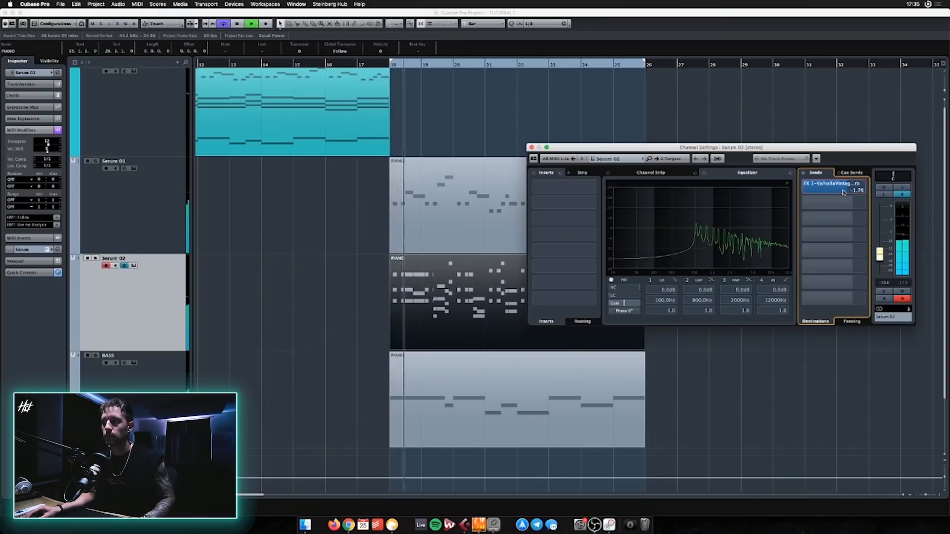
# - On the Serum 02 channel, set the ValhallaVintage reverb send to -3.12 and boost EQ band 4 by 2.8 dB at 5696 Hz
pyautogui.moveTo(844, 192); pyautogui.dragTo(842, 193)
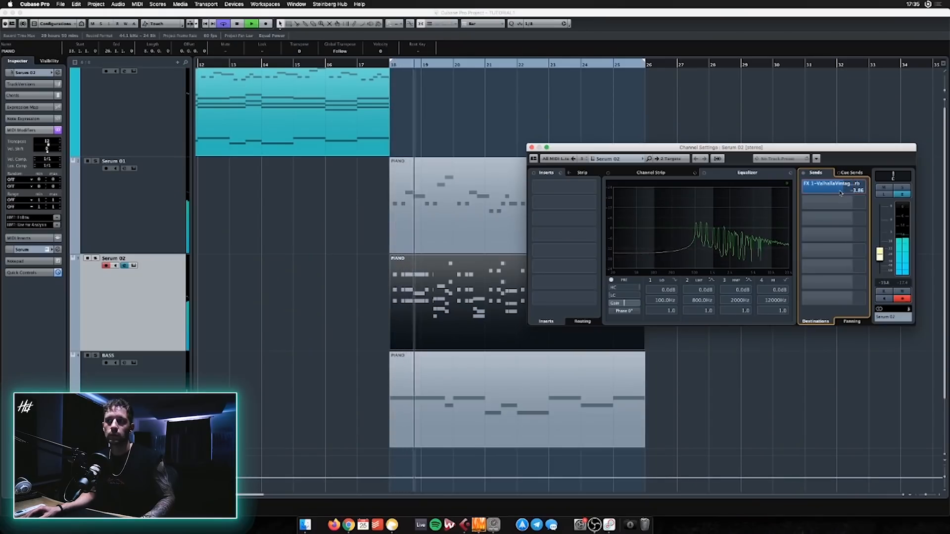
pyautogui.moveTo(774, 227); pyautogui.dragTo(757, 222)
pyautogui.moveTo(840, 192); pyautogui.dragTo(839, 193)
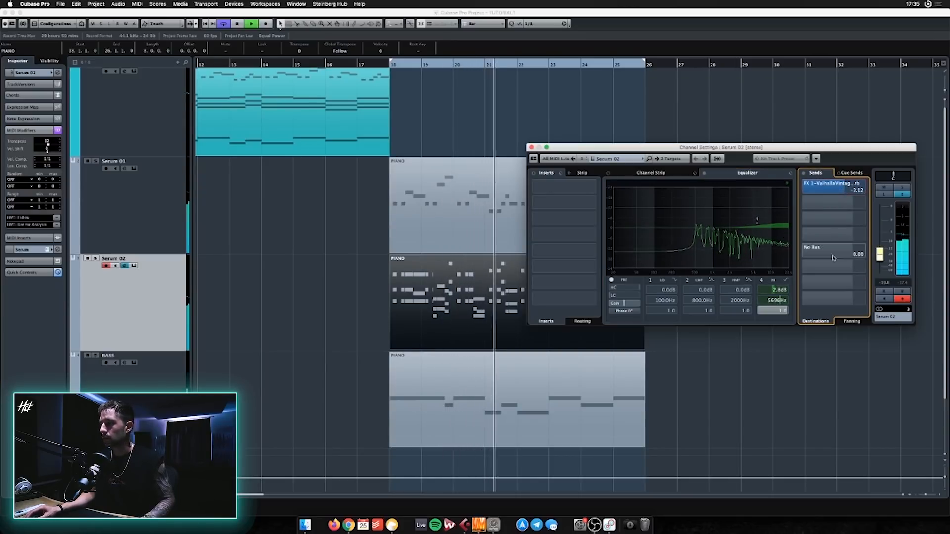
pyautogui.click(532, 148)
# - Lower the Serum 02 channel fader to about -22.2 dB and close the channel settings
pyautogui.scroll(-1, 488, 134)
pyautogui.press('e')
pyautogui.press('e')
pyautogui.press('e')
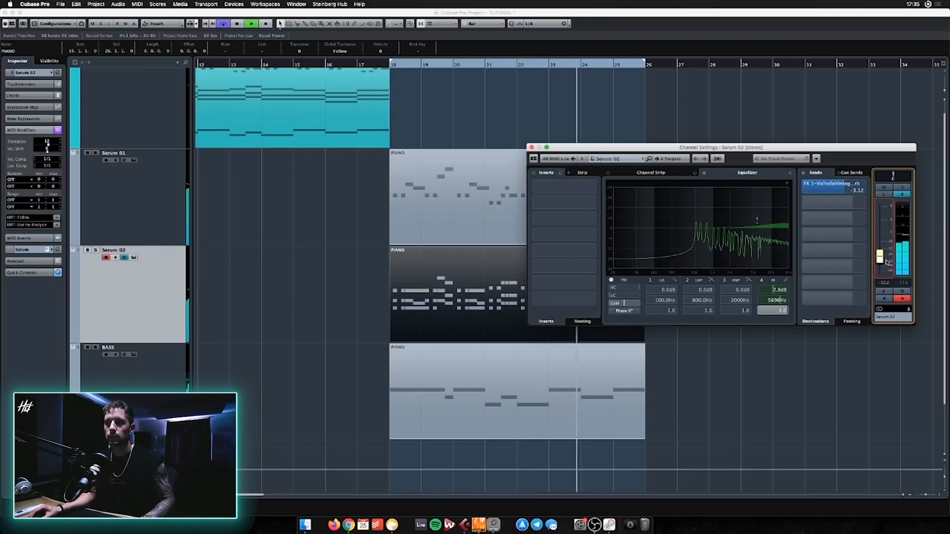
pyautogui.press('e')
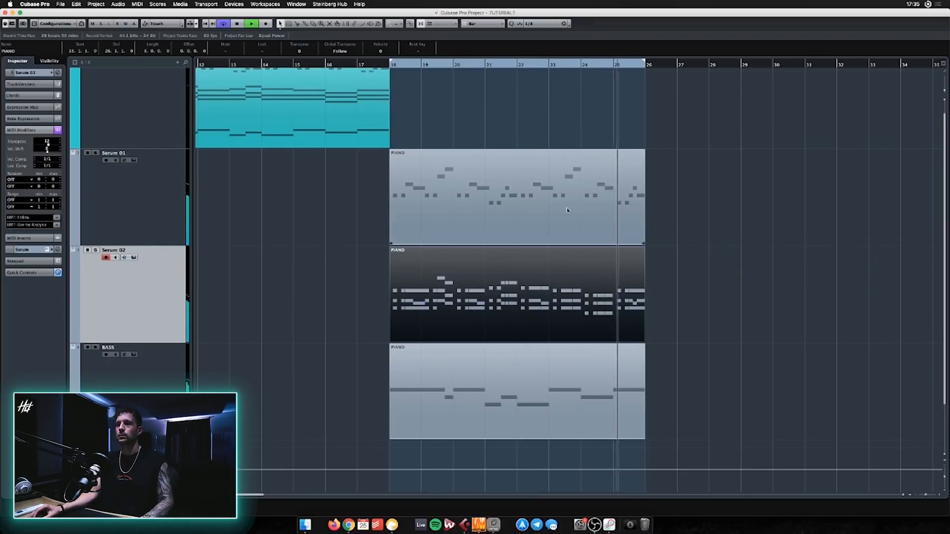
# - Open the Serum 01 melody part in the Key Editor at its start in bar 18 and show its DUNE 2 instrument
pyautogui.press('e')
pyautogui.press('e')
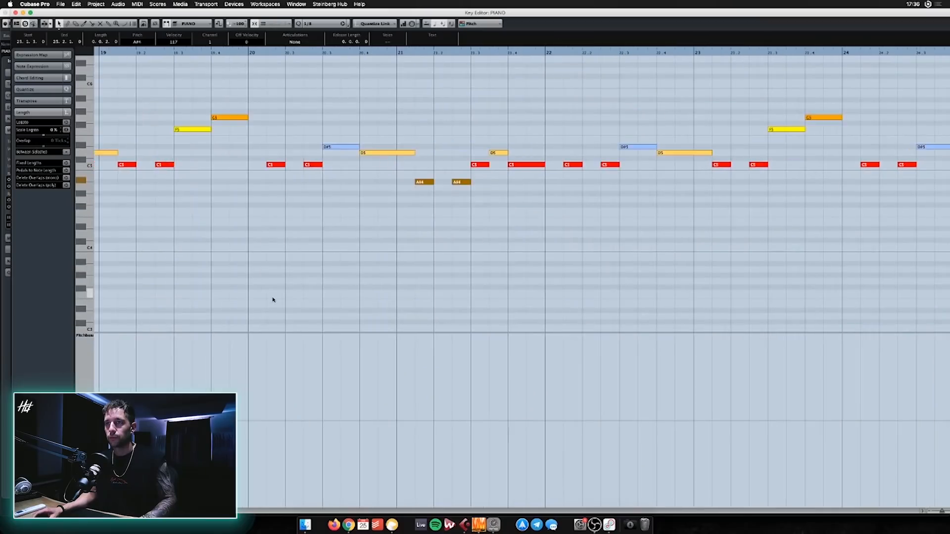
pyautogui.hscroll(-10, 273, 300)
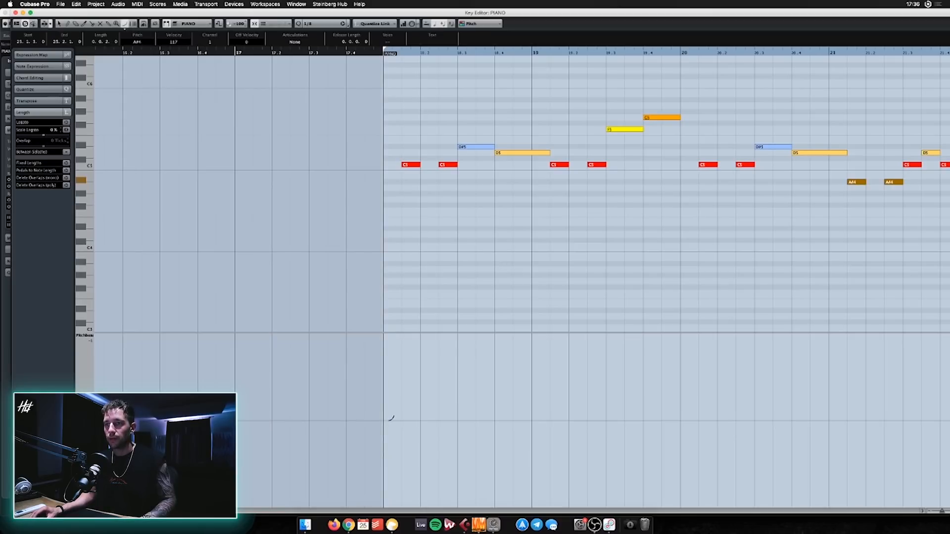
pyautogui.press('F11')
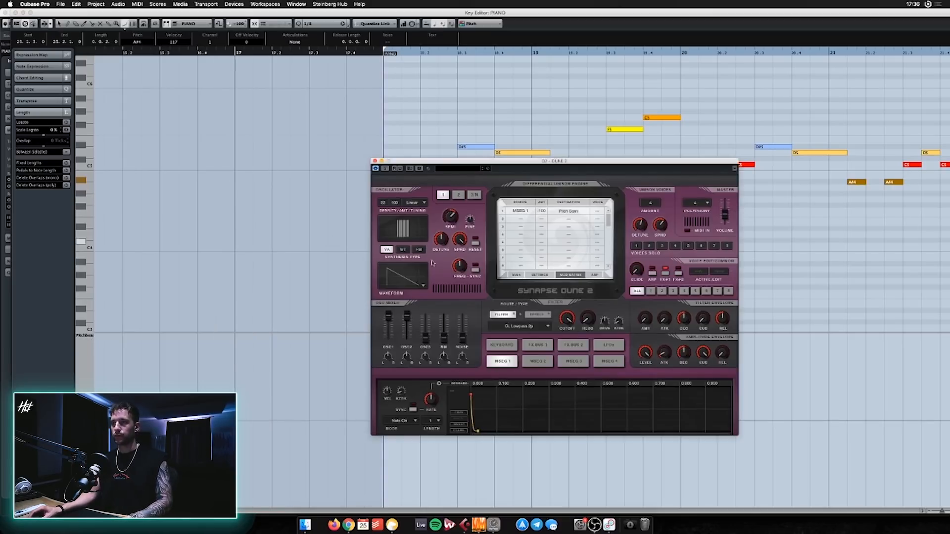
# - Draw a short pitch bend rise into the first D#5 and a drop ending the following D5, returning the bend to zero
pyautogui.click(550, 274)
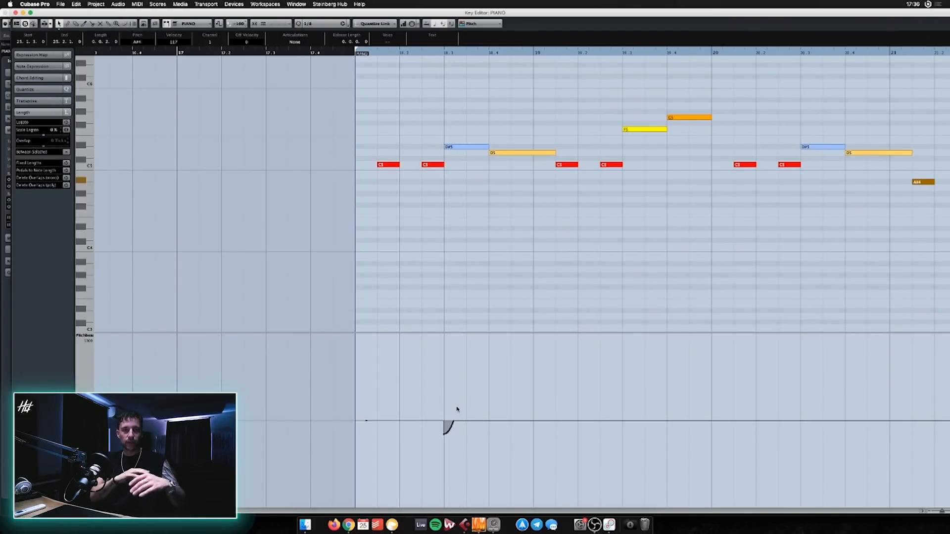
pyautogui.press('space')
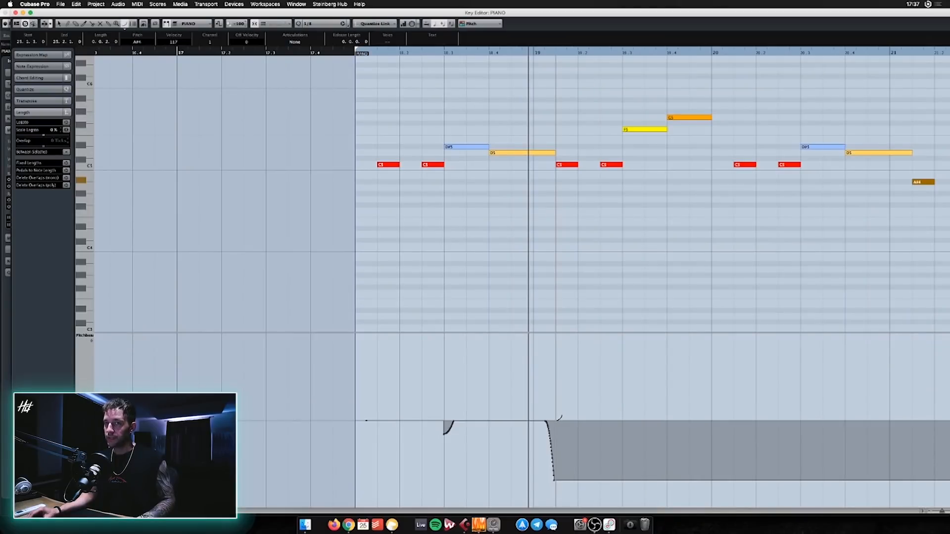
pyautogui.click(558, 420)
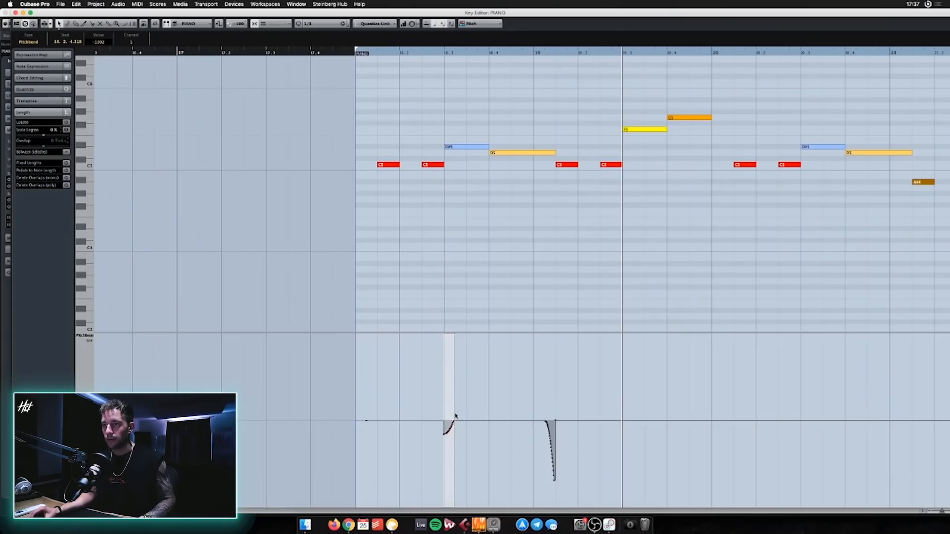
# - Copy the short pitch bend rise to the melody notes starting at 19.3, 20.3, 22.3, 23.3, 24.3 and 25.4
pyautogui.press('super+v')
pyautogui.hscroll(5, 457, 411)
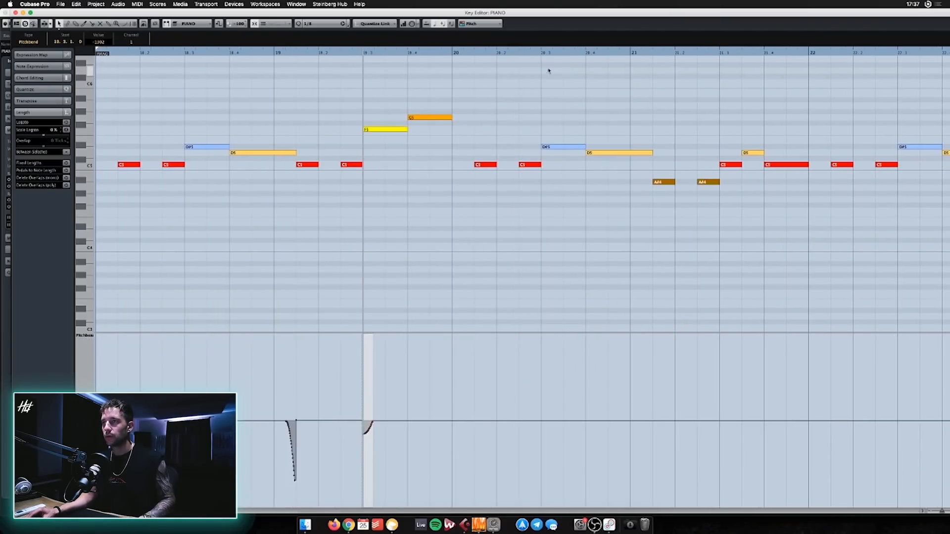
pyautogui.click(541, 49)
pyautogui.press('super+v')
pyautogui.hscroll(5, 541, 49)
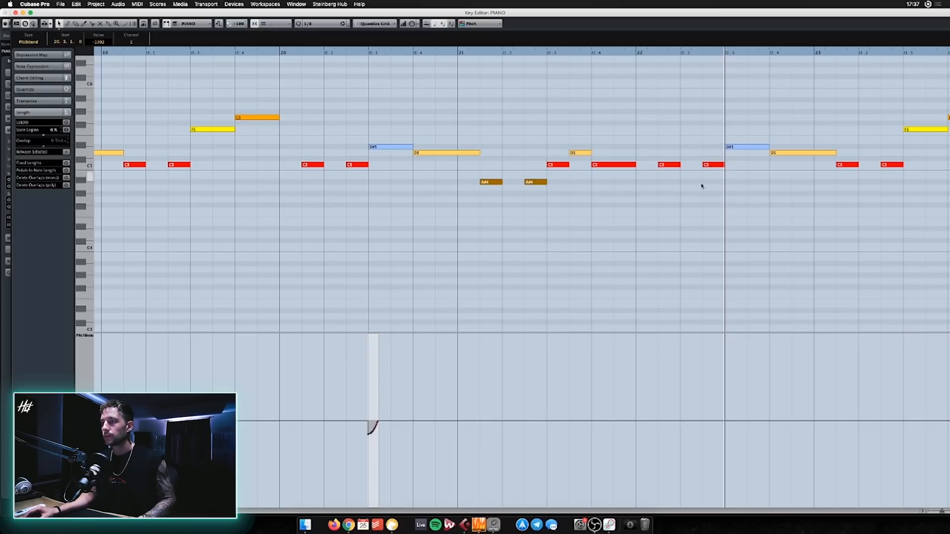
pyautogui.press('super+v')
pyautogui.hscroll(5, 700, 193)
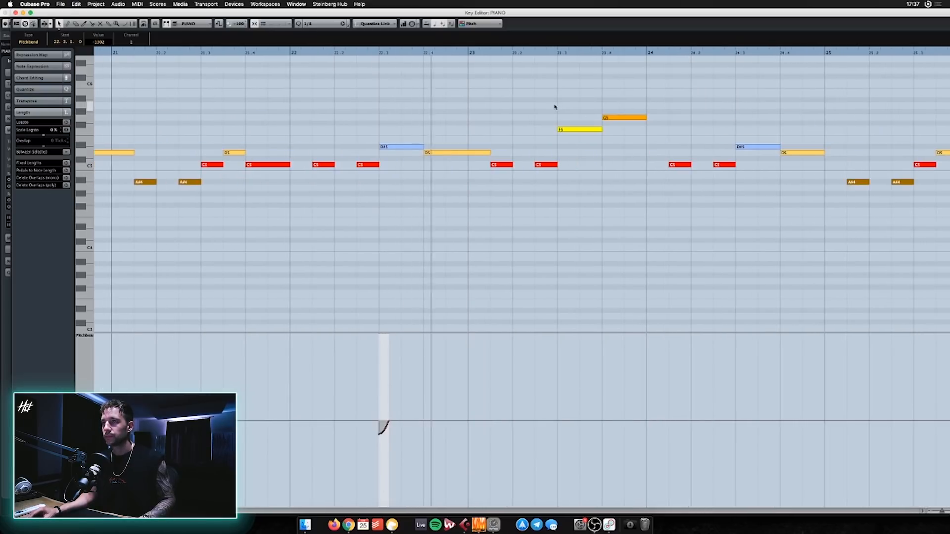
pyautogui.click(560, 58)
pyautogui.press('super+v')
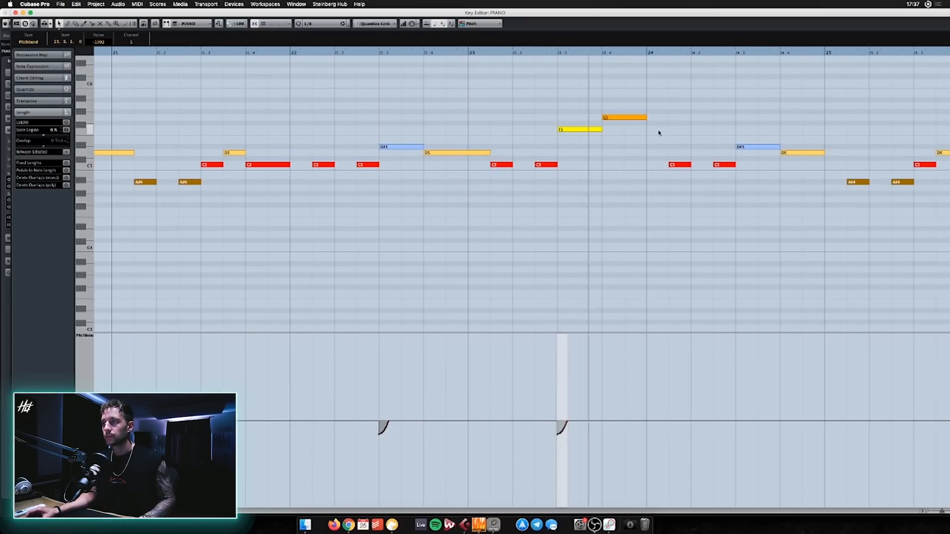
pyautogui.hscroll(5, 594, 109)
pyautogui.click(565, 55)
pyautogui.press('super+v')
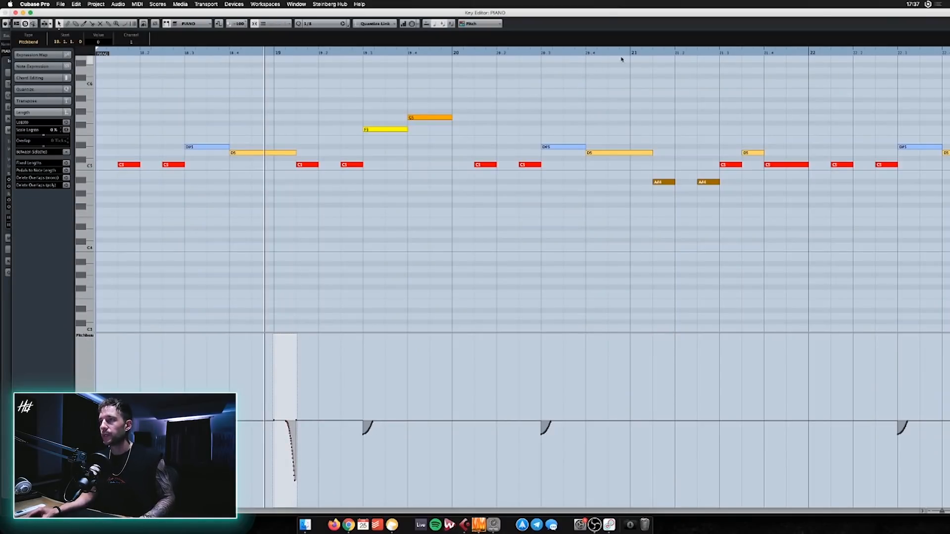
# - Copy the pitch bend drop to 21.1 and 23.1 and to the ends of the G5 notes in bars 19 and 23
pyautogui.press('super+v')
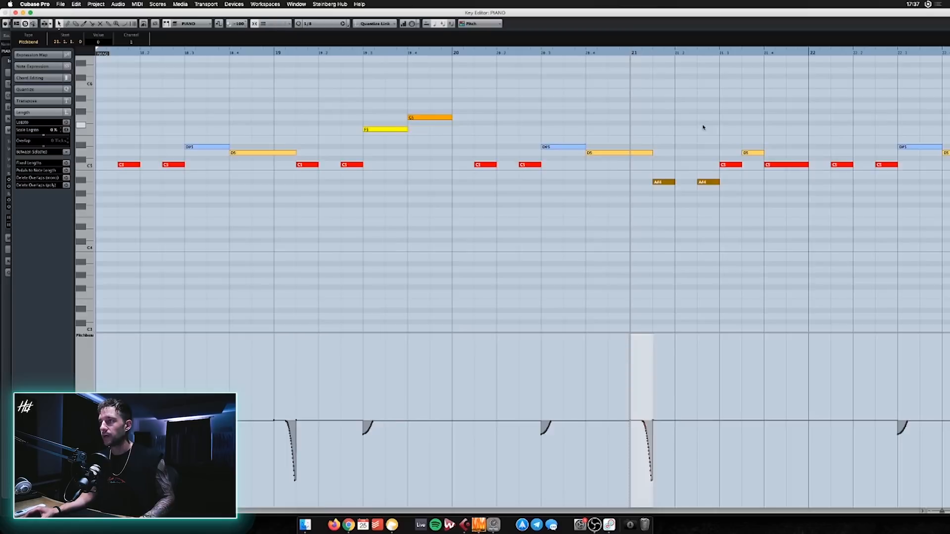
pyautogui.hscroll(5, 703, 128)
pyautogui.click(729, 54)
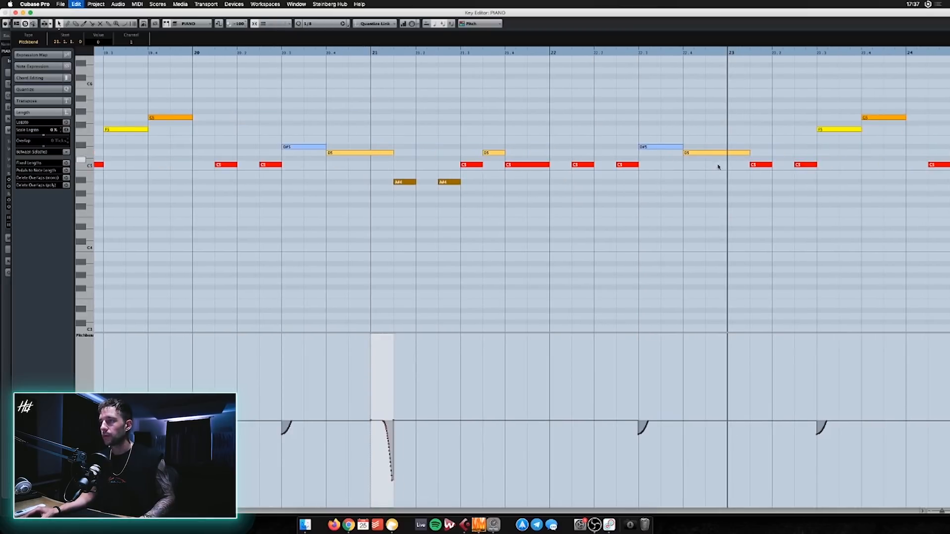
pyautogui.press('super+v')
pyautogui.hscroll(7, 692, 161)
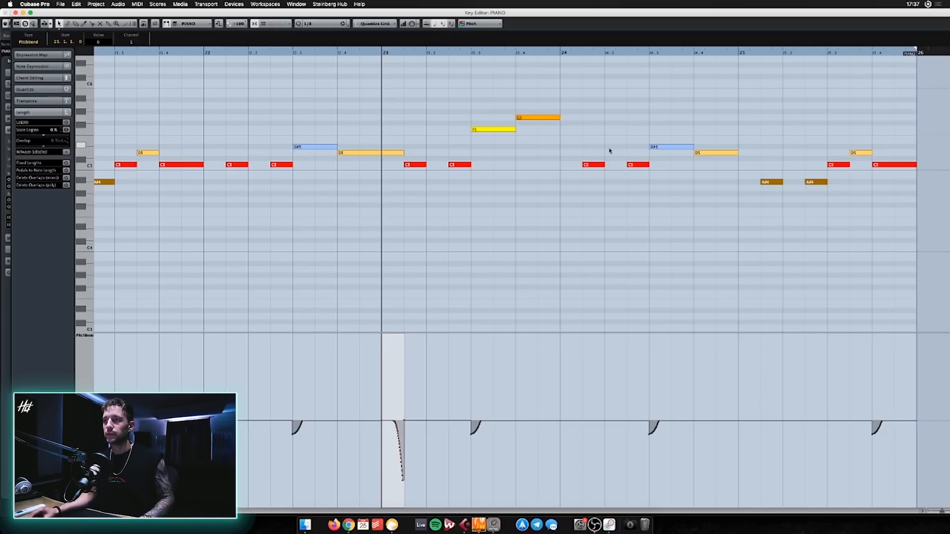
pyautogui.click(536, 54)
pyautogui.press('super+v')
pyautogui.hscroll(-7, 495, 127)
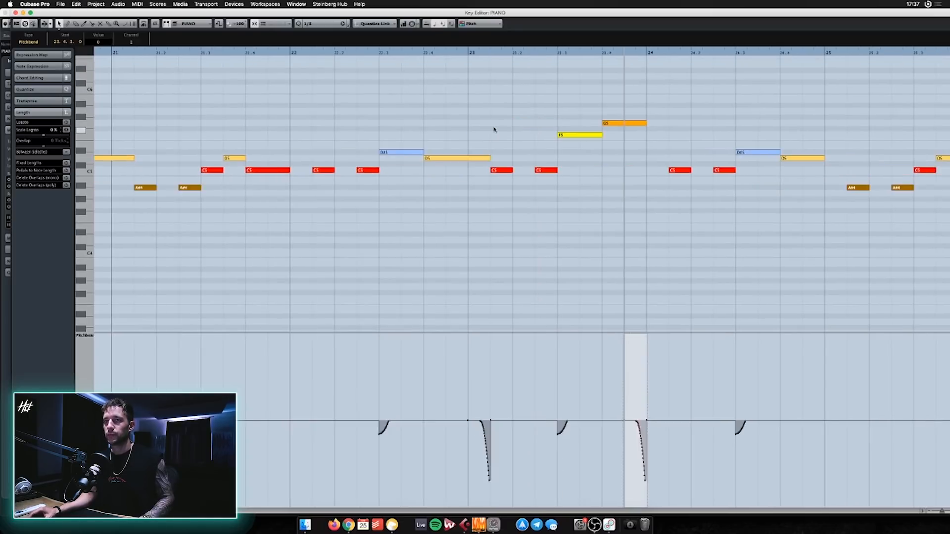
pyautogui.hscroll(-3, 494, 131)
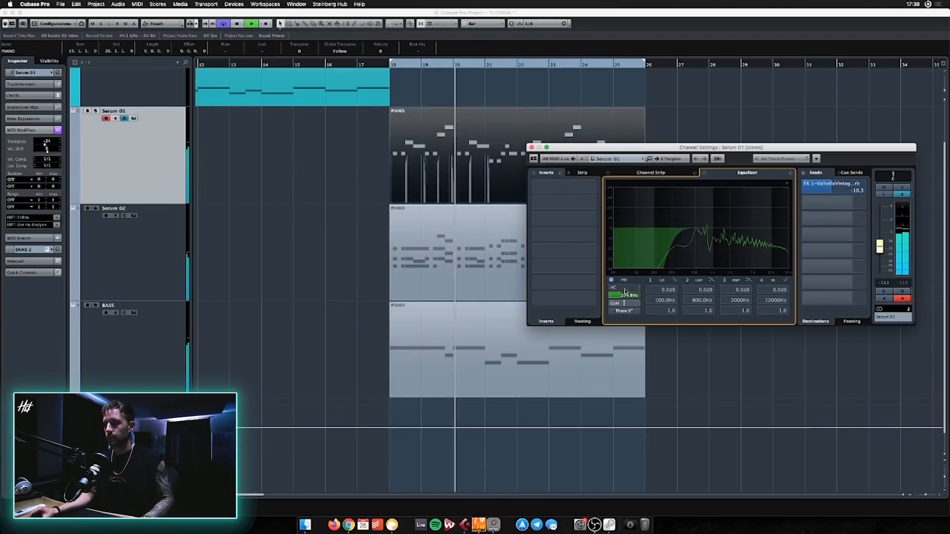
# - On the Serum 01 channel, set the reverb send to -7.35 and boost EQ band 4 by 2.8 dB at 5452 Hz
pyautogui.click(532, 147)
pyautogui.click(125, 118)
pyautogui.moveTo(833, 193); pyautogui.dragTo(837, 193)
pyautogui.moveTo(759, 221); pyautogui.dragTo(756, 225)
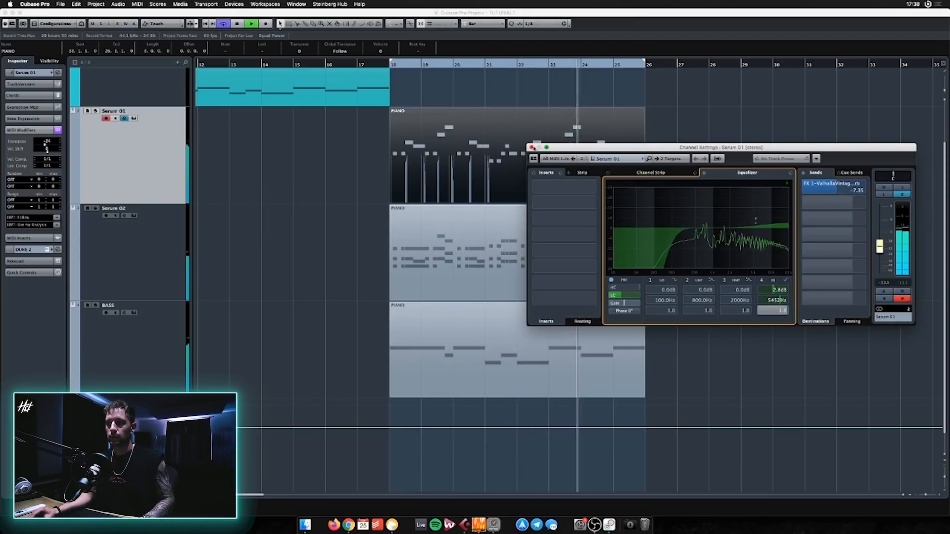
pyautogui.click(532, 147)
# - Duplicate the bass part to bar 26, add a Serum 03 instrument track above the bass and move its Serum window aside
pyautogui.press('h')
pyautogui.press('h')
pyautogui.hscroll(-4, 489, 158)
pyautogui.scroll(-1, 490, 158)
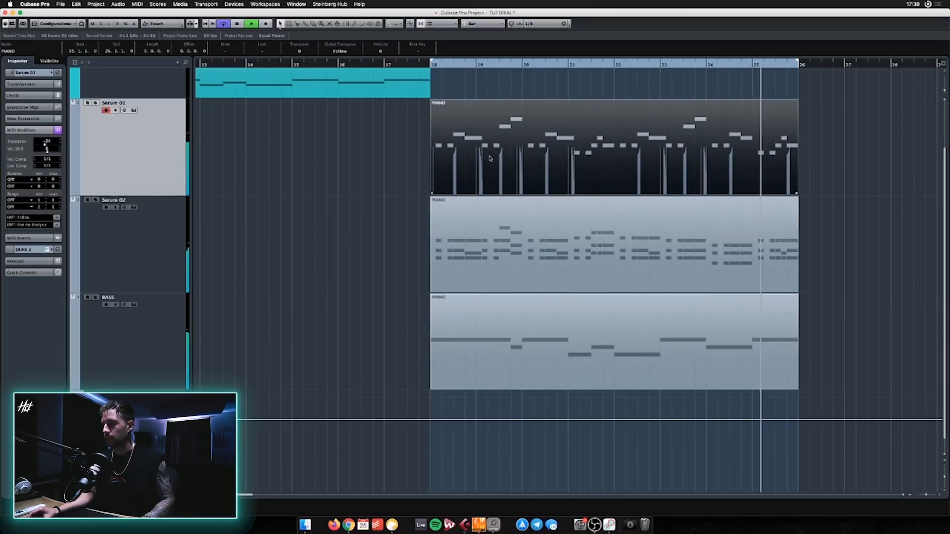
pyautogui.hscroll(2, 490, 158)
pyautogui.click(230, 321)
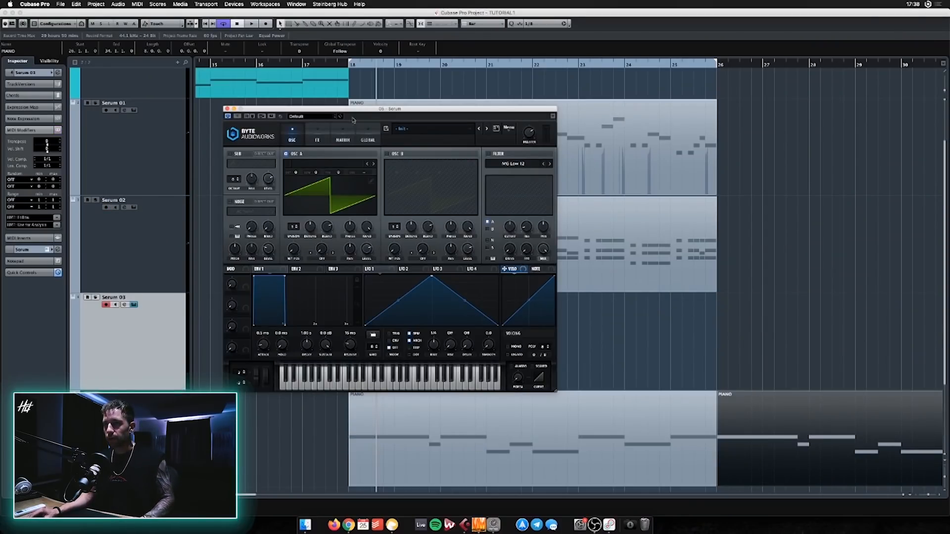
pyautogui.moveTo(367, 108); pyautogui.dragTo(149, 10)
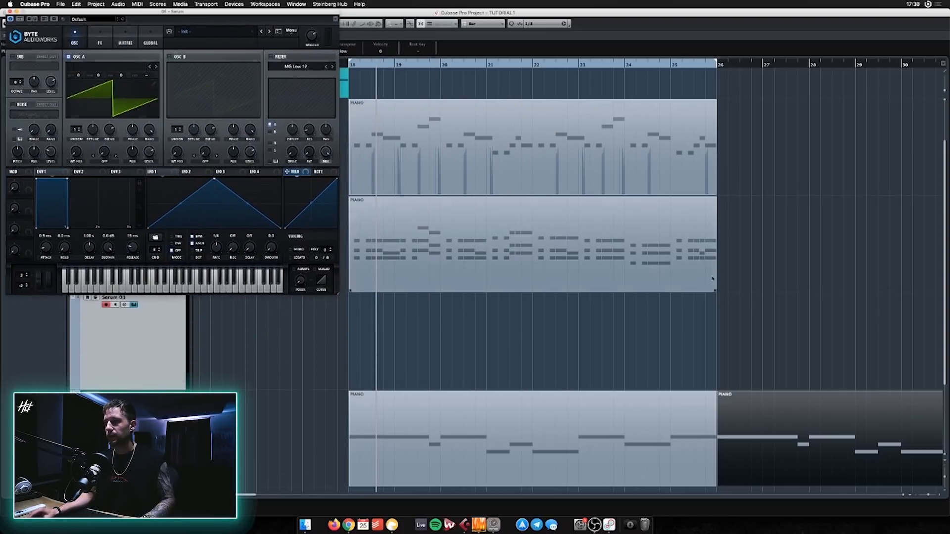
pyautogui.scroll(-1, 621, 304)
pyautogui.hscroll(-3, 567, 286)
pyautogui.moveTo(567, 286); pyautogui.dragTo(580, 321)
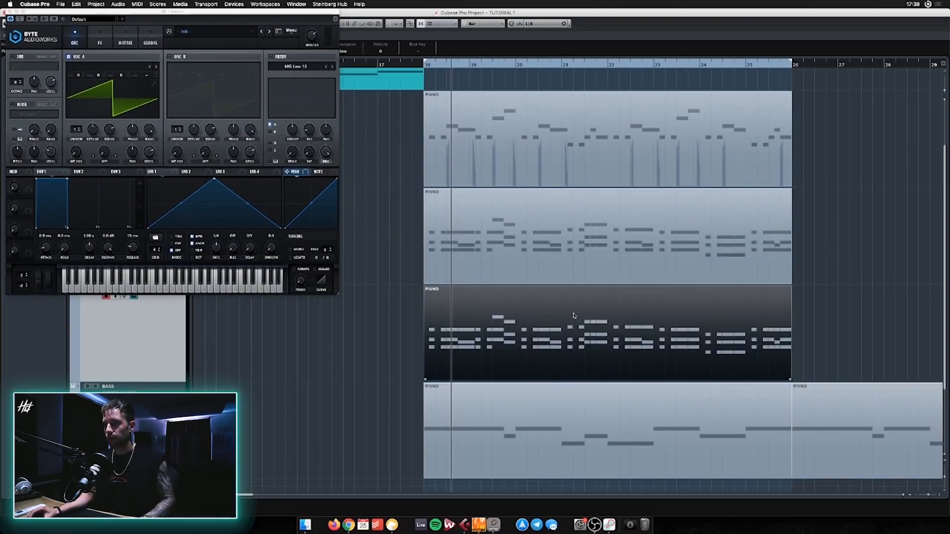
pyautogui.doubleClick(581, 321)
pyautogui.click(11, 18)
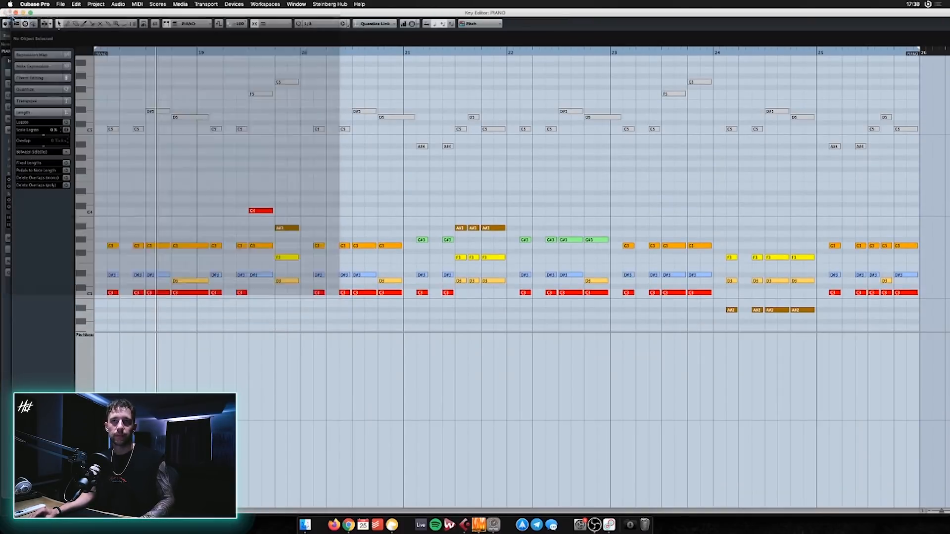
pyautogui.click(7, 12)
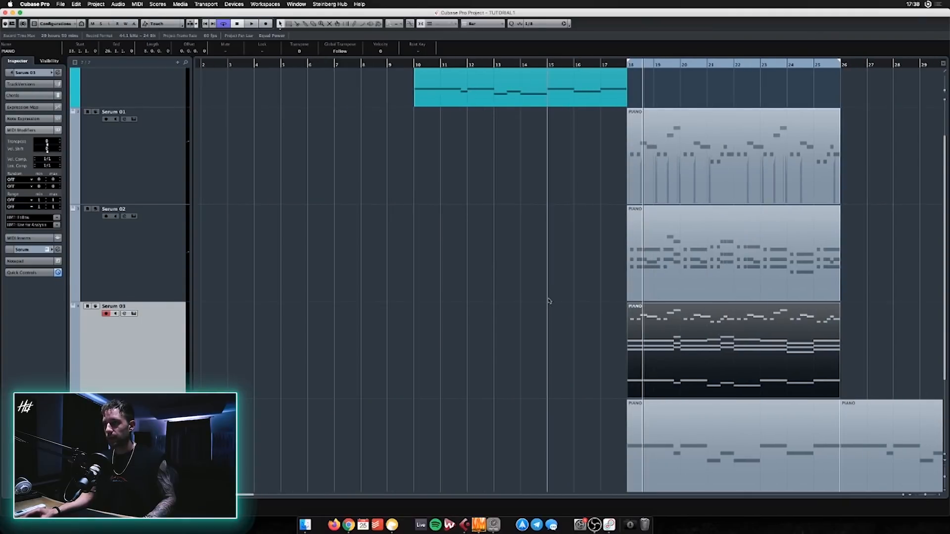
# - Delete the melody and bass notes from the piano part on the Serum 03 track, keeping only the sustained chords
pyautogui.hscroll(3, 544, 290)
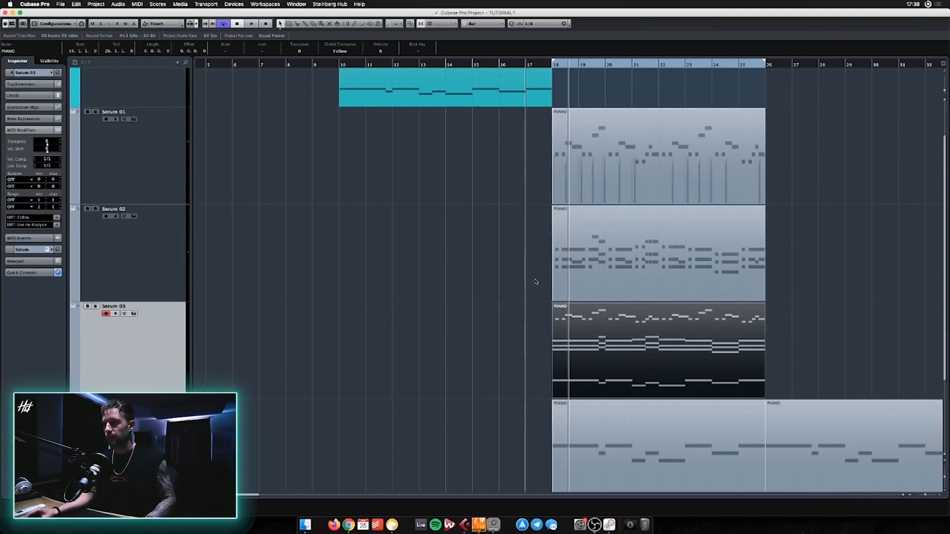
pyautogui.scroll(1, 537, 275)
pyautogui.hscroll(5, 496, 163)
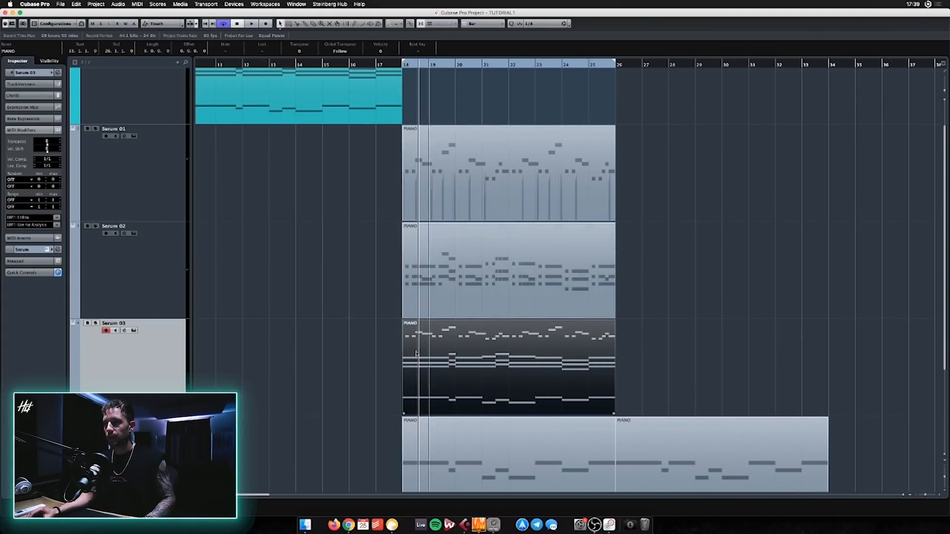
pyautogui.doubleClick(482, 345)
pyautogui.press('g')
pyautogui.press('g')
pyautogui.hscroll(4, 346, 204)
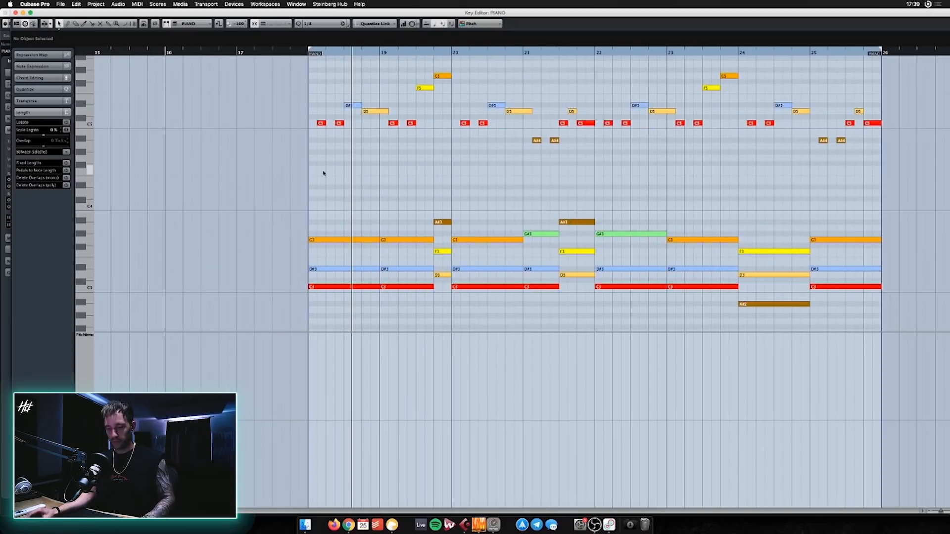
pyautogui.moveTo(309, 176); pyautogui.dragTo(900, 70)
pyautogui.scroll(-5, 738, 105)
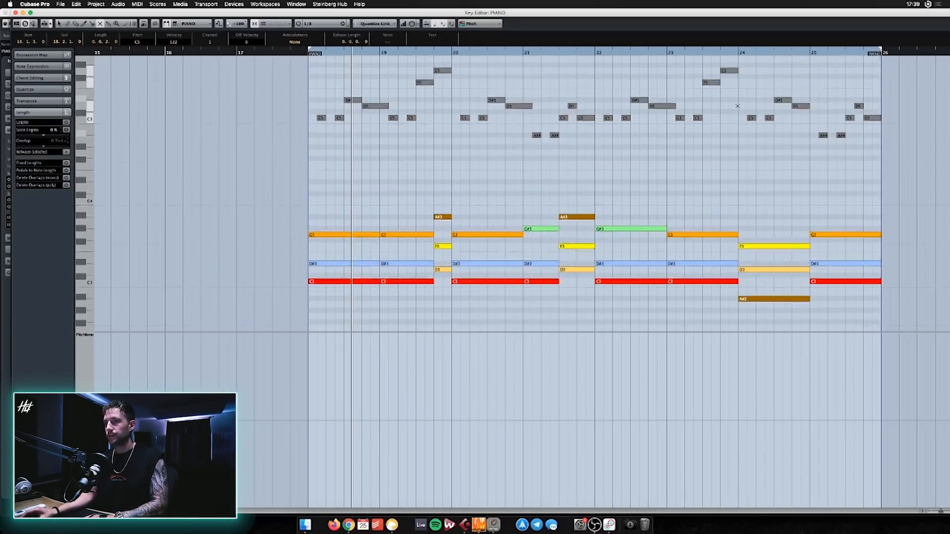
pyautogui.moveTo(294, 224); pyautogui.dragTo(907, 333)
pyautogui.press('Return')
# - On Serum 03, lower OSC A by one octave, add unison voices, enable the MG Low 12 filter and assign LFO 1 to its cutoff
pyautogui.press('e')
pyautogui.press('space')
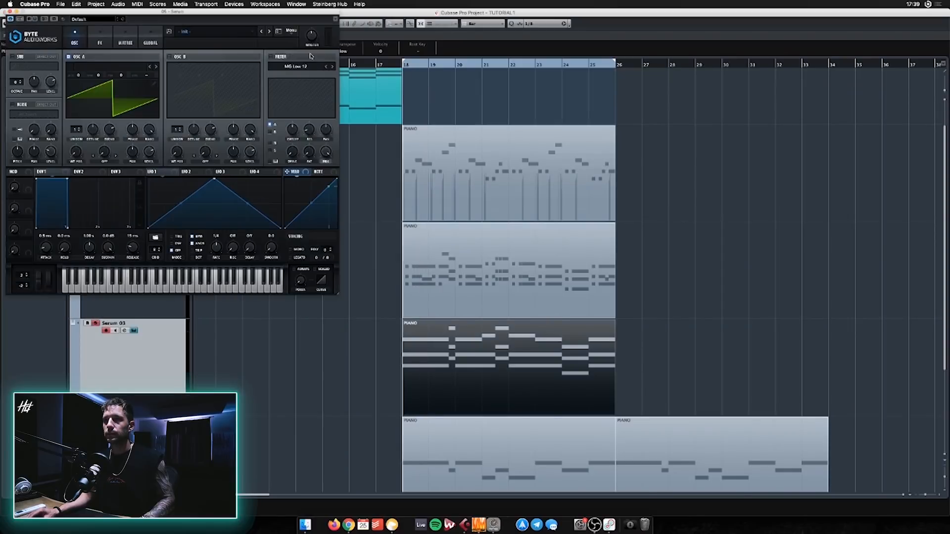
pyautogui.moveTo(301, 13); pyautogui.dragTo(725, 130)
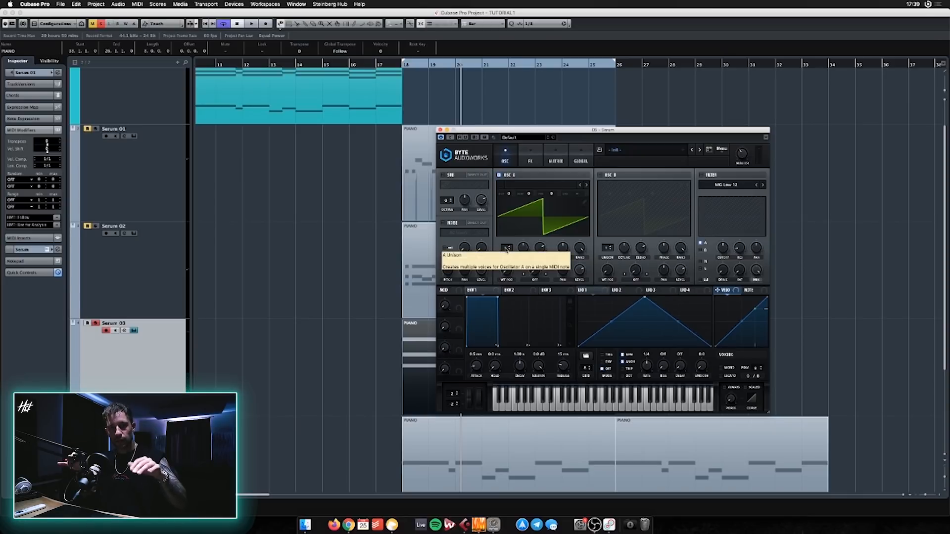
pyautogui.press('space')
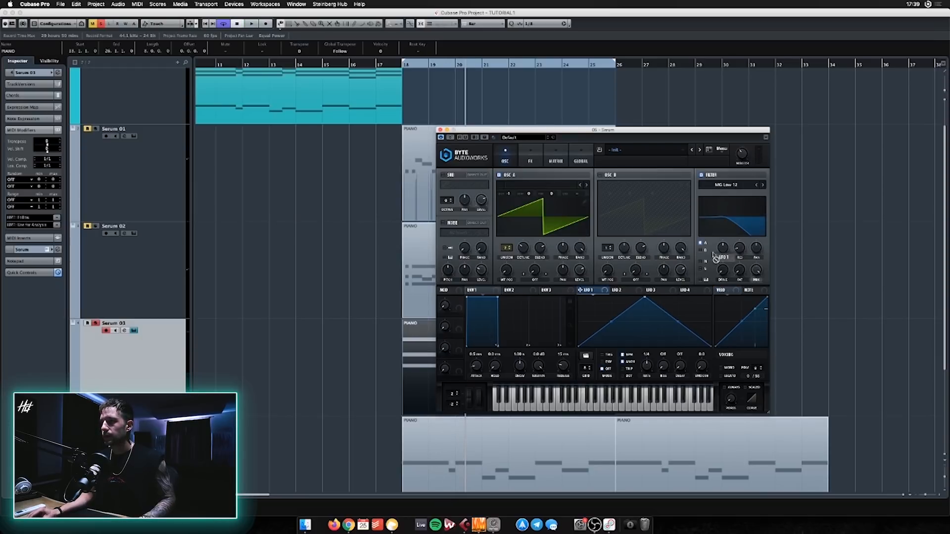
pyautogui.click(556, 158)
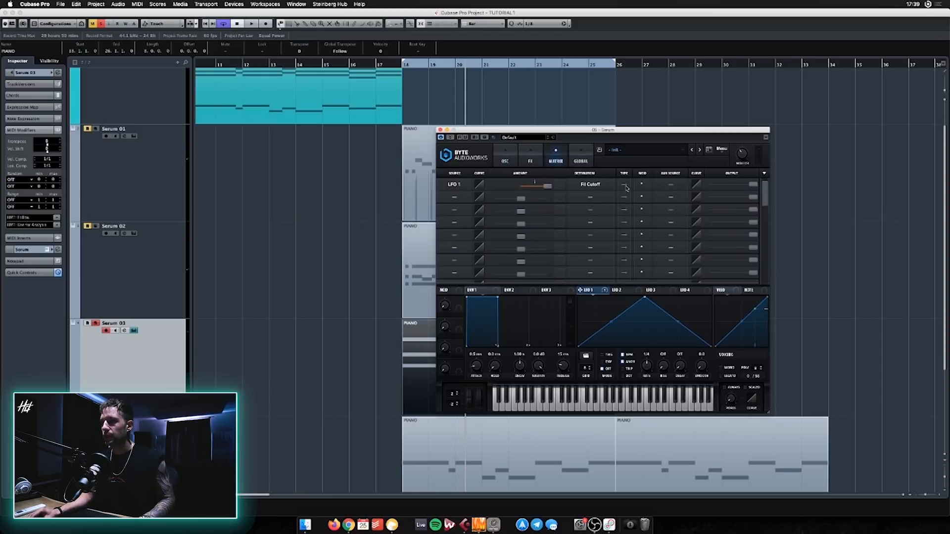
pyautogui.click(513, 160)
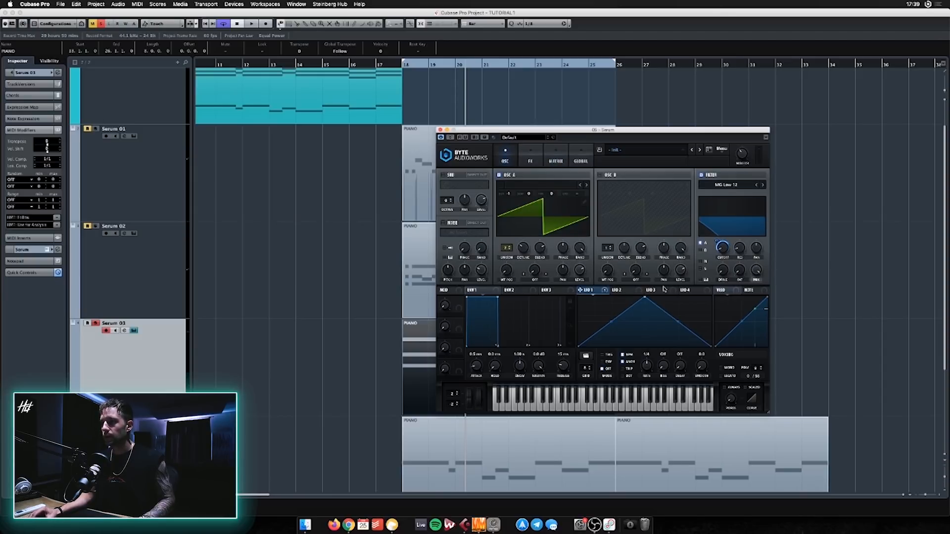
# - Reshape LFO 1 into a sharp rise with a long curved decay and set its rate to 1/8
pyautogui.moveTo(646, 299); pyautogui.dragTo(578, 297)
pyautogui.moveTo(649, 366); pyautogui.dragTo(649, 362)
pyautogui.press('space')
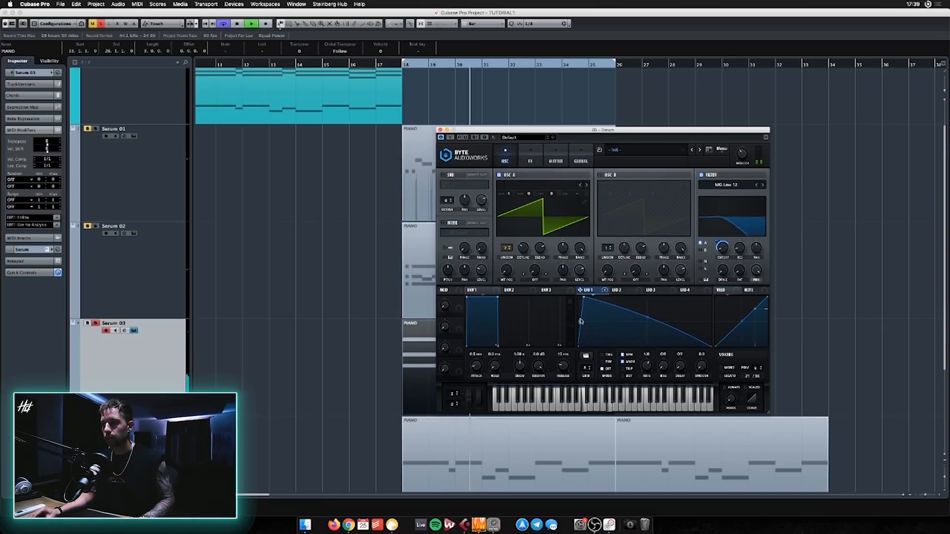
# - Enable the Hyper/Dimension and Reverb effects in Serum 03 and adjust the Hyper wet amount
pyautogui.click(531, 154)
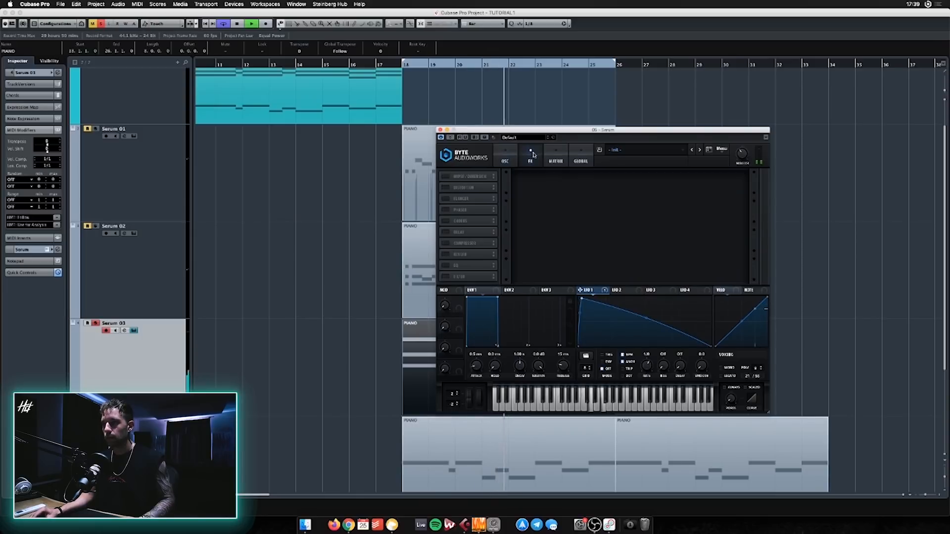
pyautogui.click(444, 177)
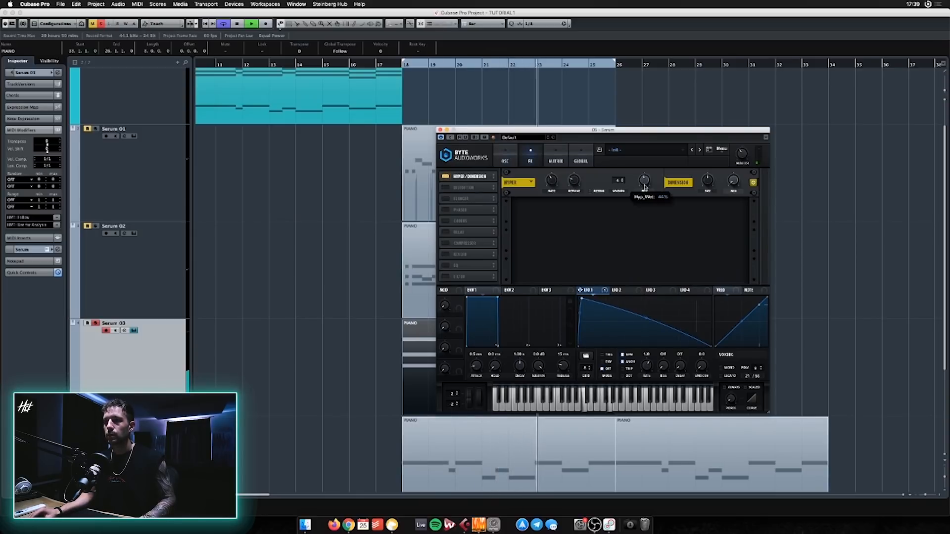
pyautogui.click(446, 254)
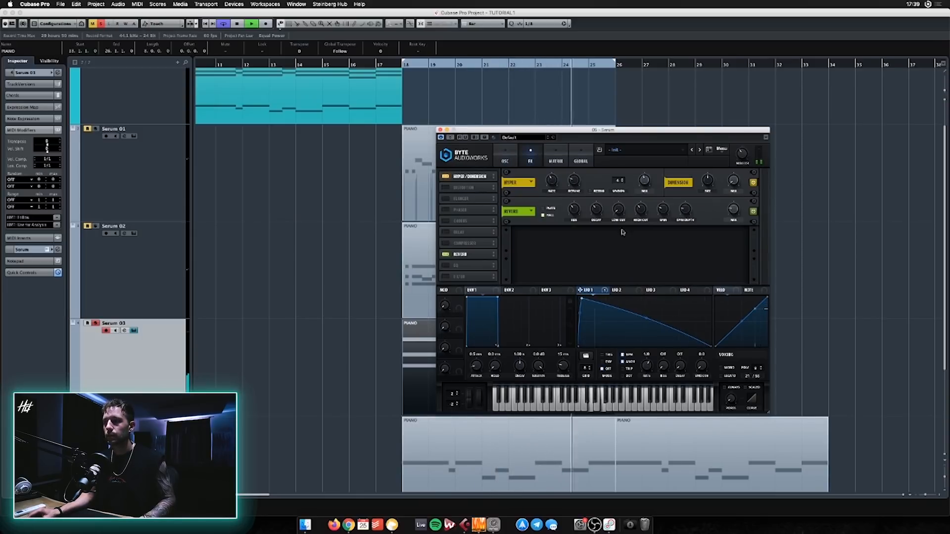
# - Insert Kickstart on the Serum 03 channel, choose the late-rising ducking curve and reduce its mix to about 46%
pyautogui.click(124, 331)
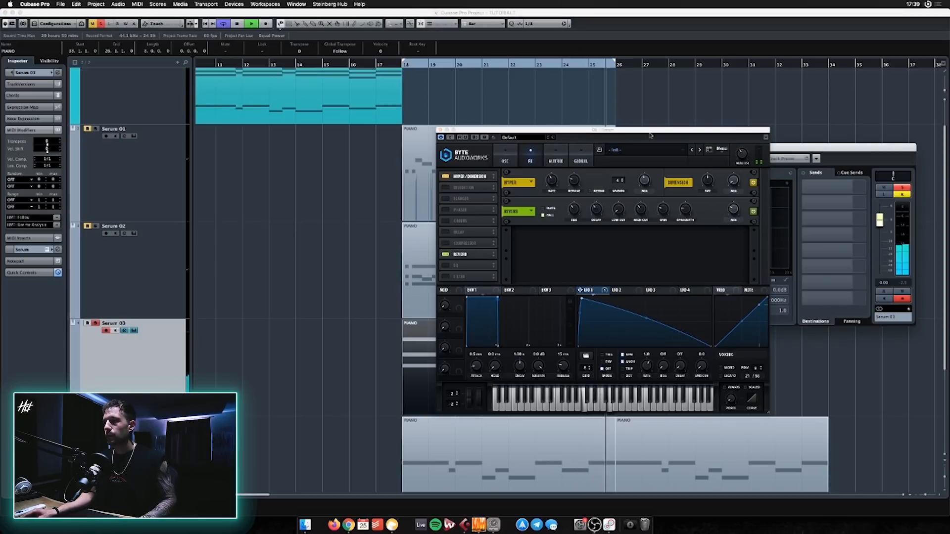
pyautogui.moveTo(786, 149); pyautogui.dragTo(485, 148)
pyautogui.click(289, 200)
pyautogui.write('kick')
pyautogui.press('Return')
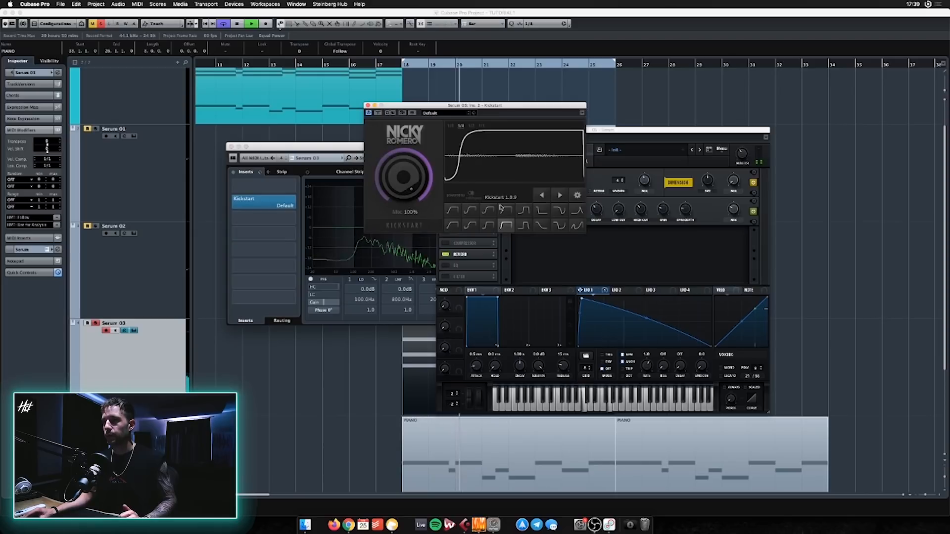
pyautogui.click(523, 211)
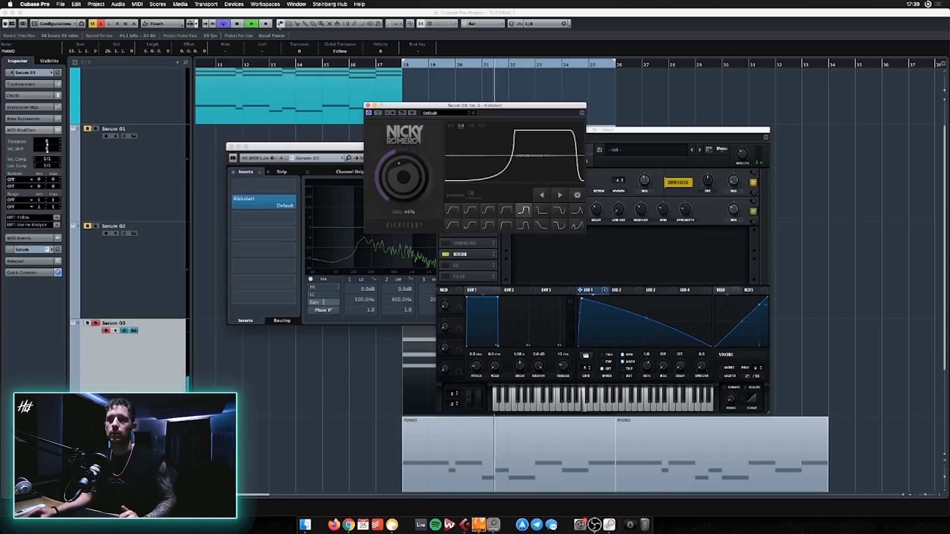
pyautogui.click(368, 105)
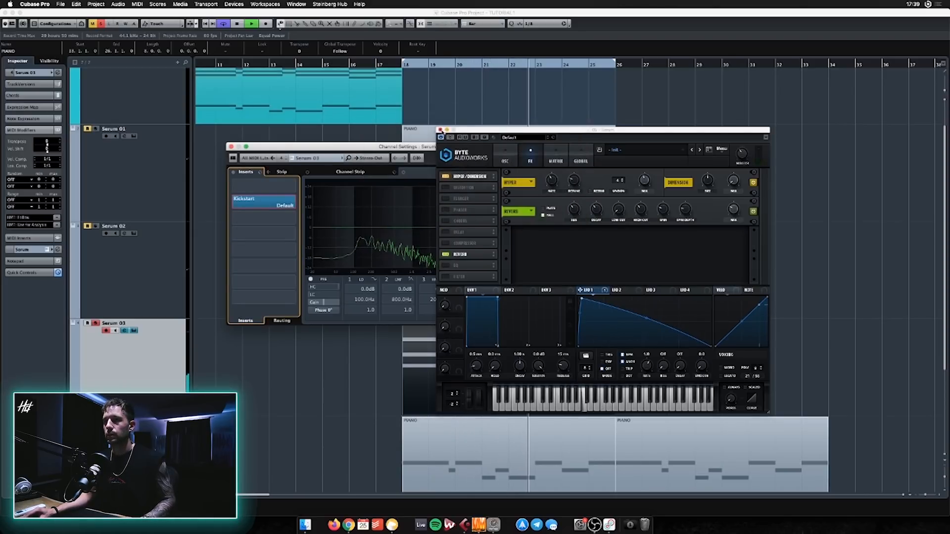
pyautogui.click(441, 130)
# - Transpose the Serum 03 track up 12 semitones and raise its channel volume
pyautogui.click(580, 221)
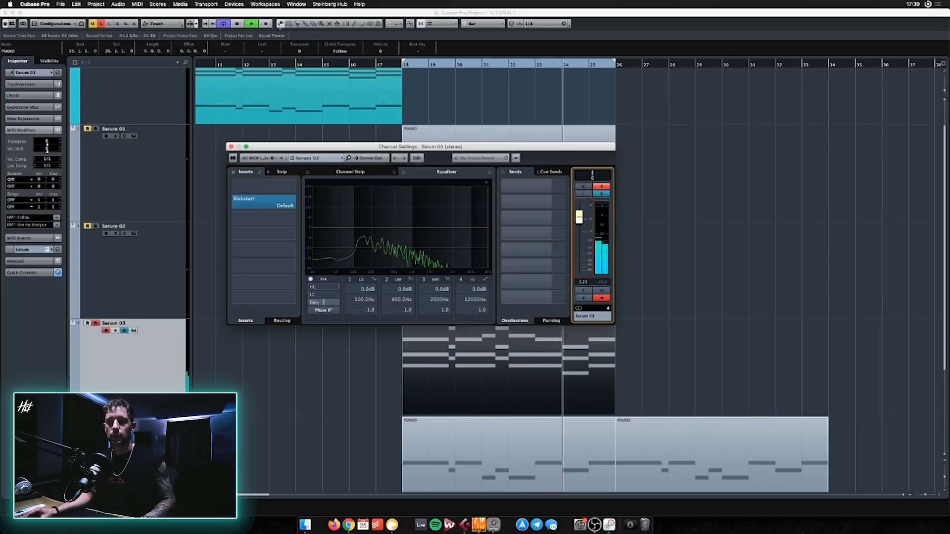
pyautogui.scroll(-3, 251, 448)
pyautogui.click(286, 438)
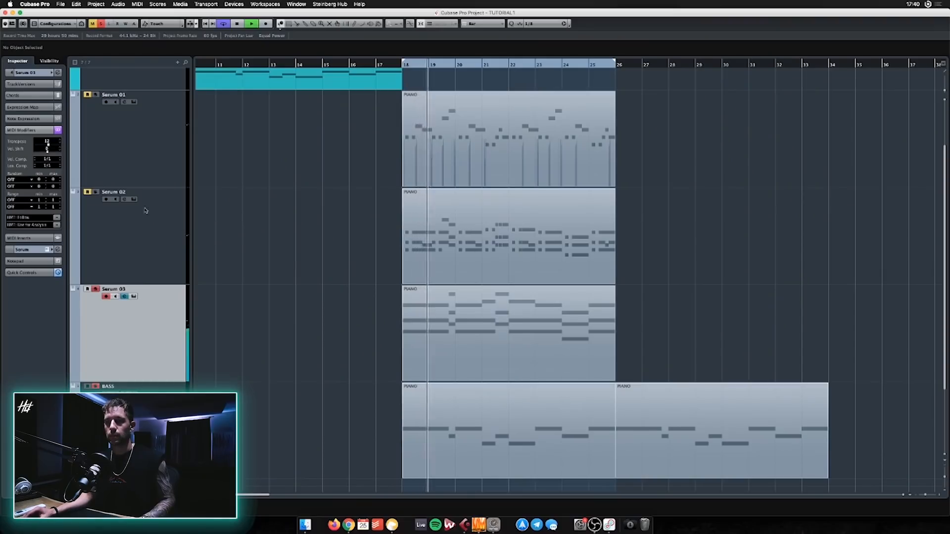
pyautogui.press('e')
pyautogui.moveTo(578, 222); pyautogui.dragTo(578, 216)
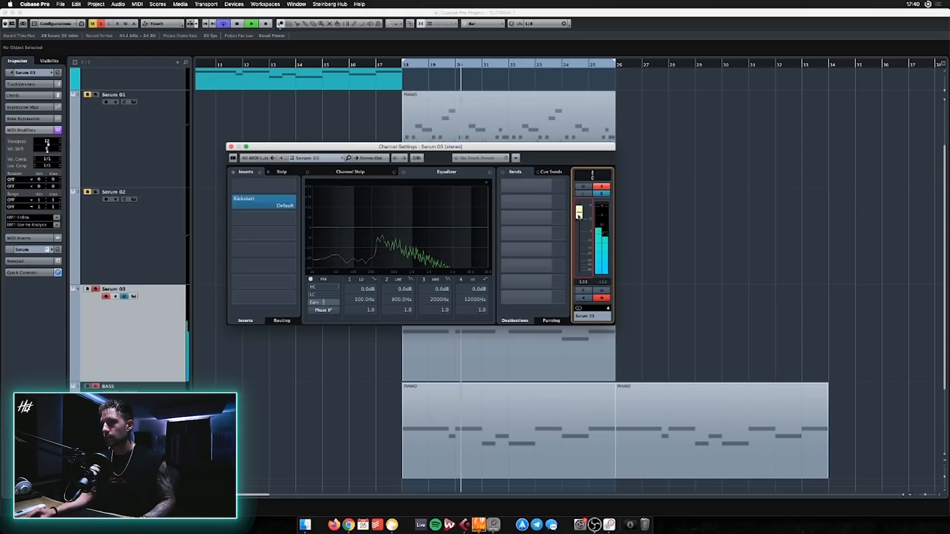
pyautogui.moveTo(476, 150); pyautogui.dragTo(723, 187)
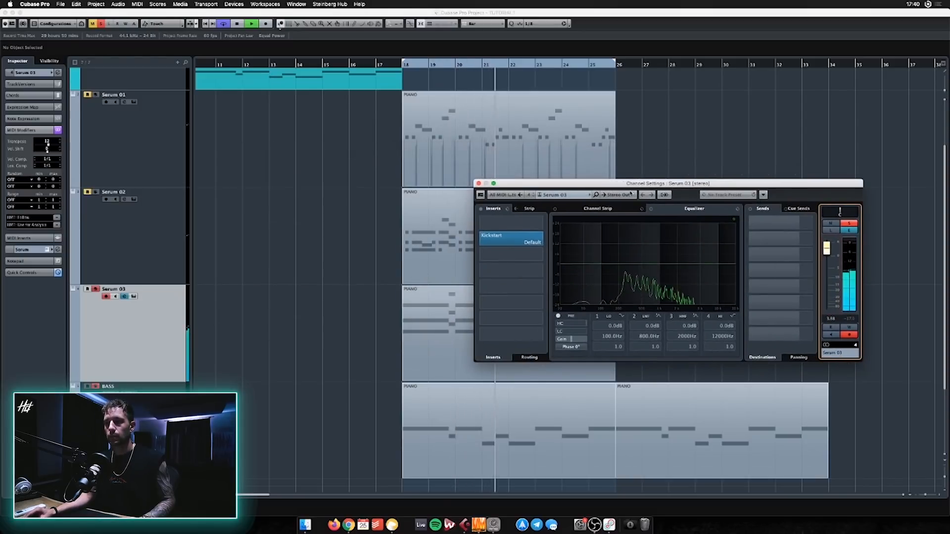
pyautogui.press('e')
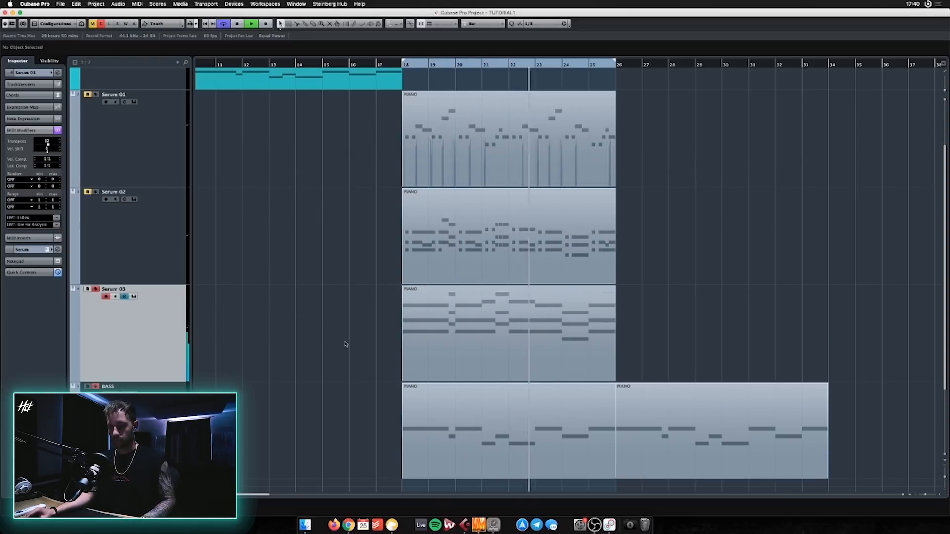
# - Show the transport panel and stop playback
pyautogui.press('F2')
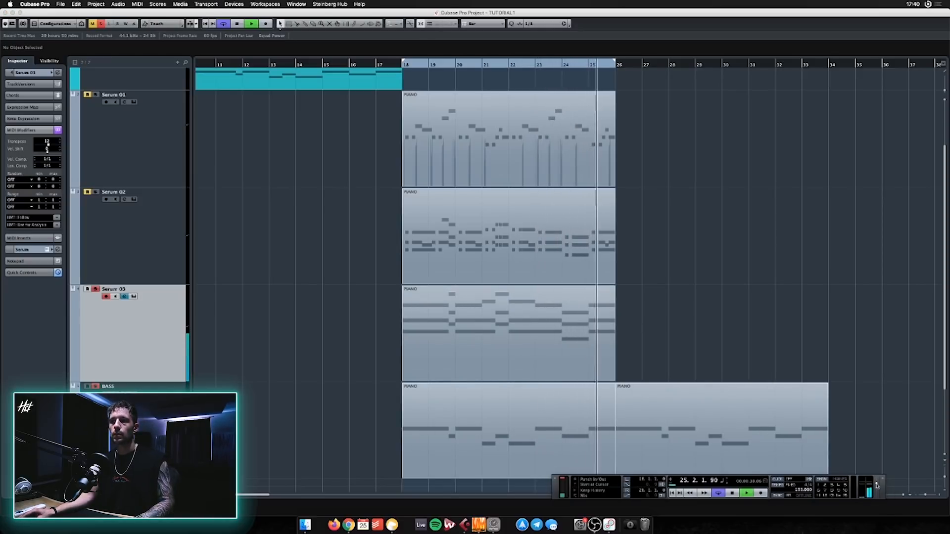
pyautogui.press('space')
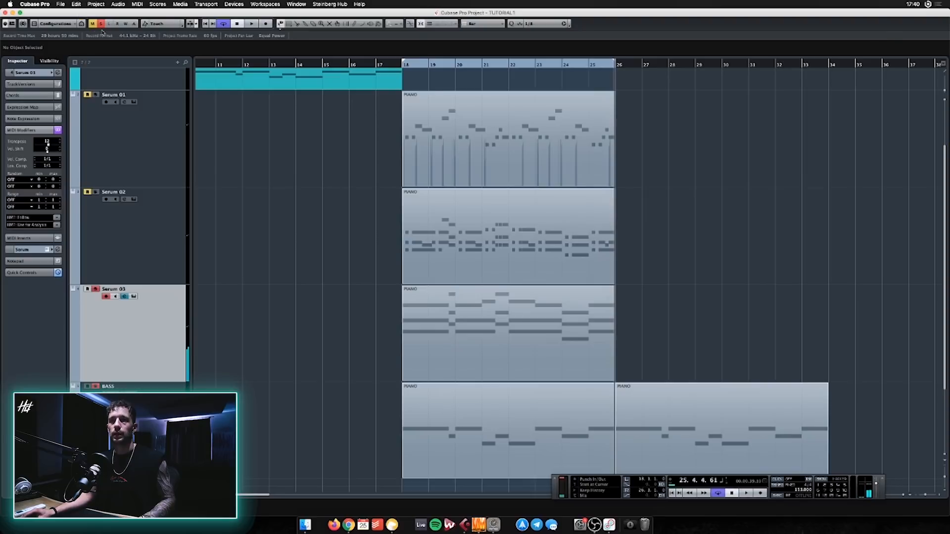